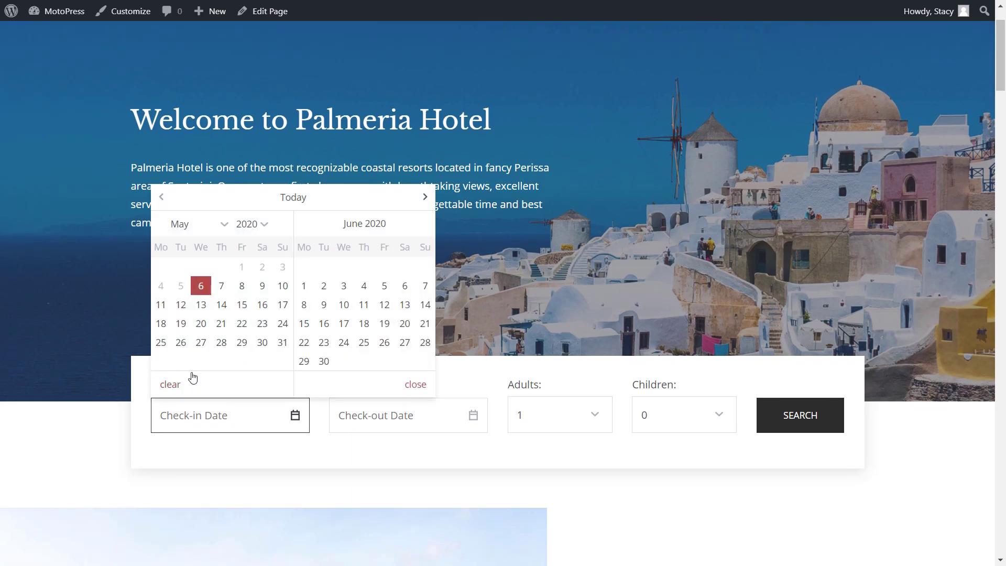
Search for rooms available from 18 to 20 May
left_click(161, 324)
left_click(347, 414)
left_click(379, 323)
left_click(776, 409)
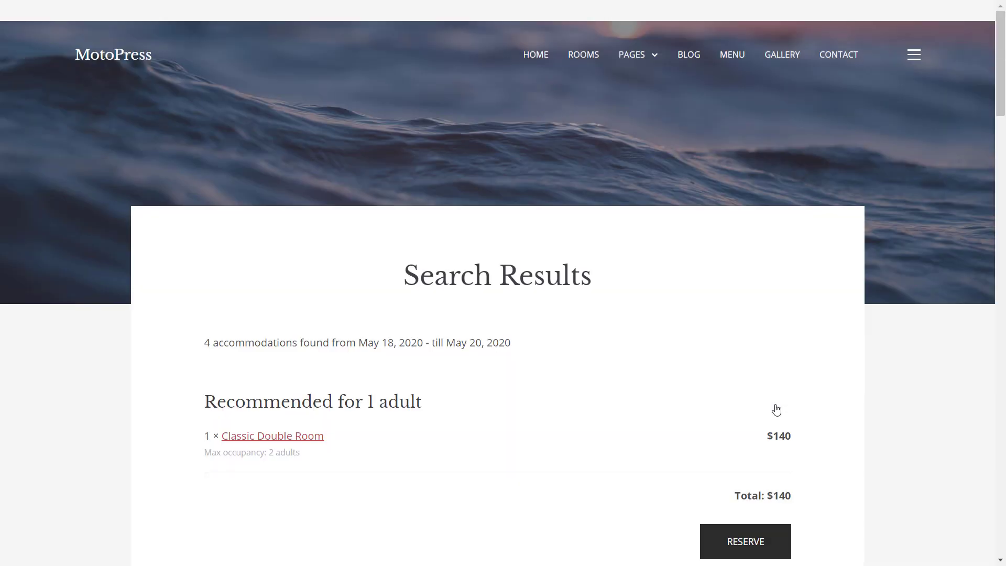
scroll(777, 409, "down", 10)
scroll(776, 409, "down", 8)
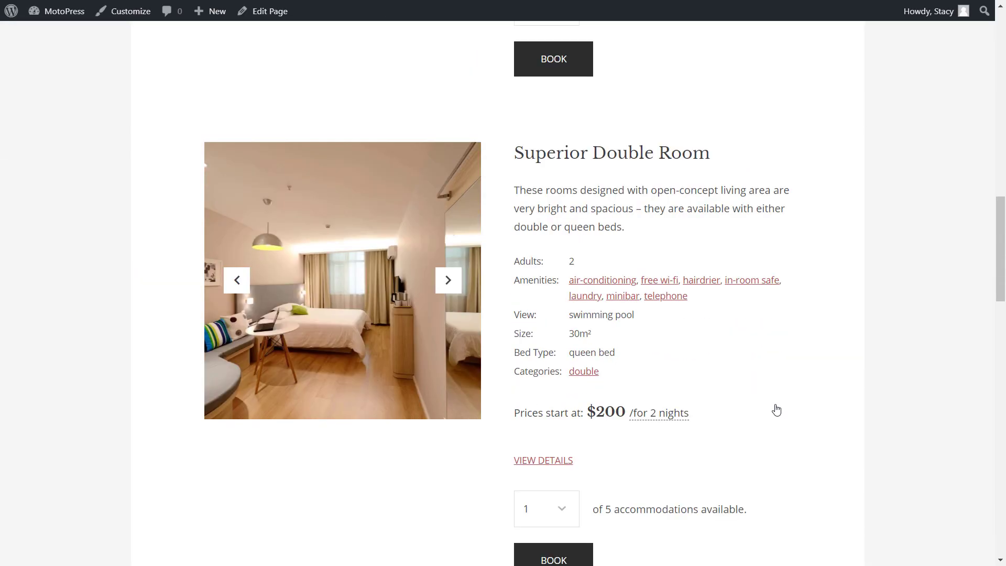
Add the Superior Double Room and confirm the reservation to reach checkout
left_click(553, 467)
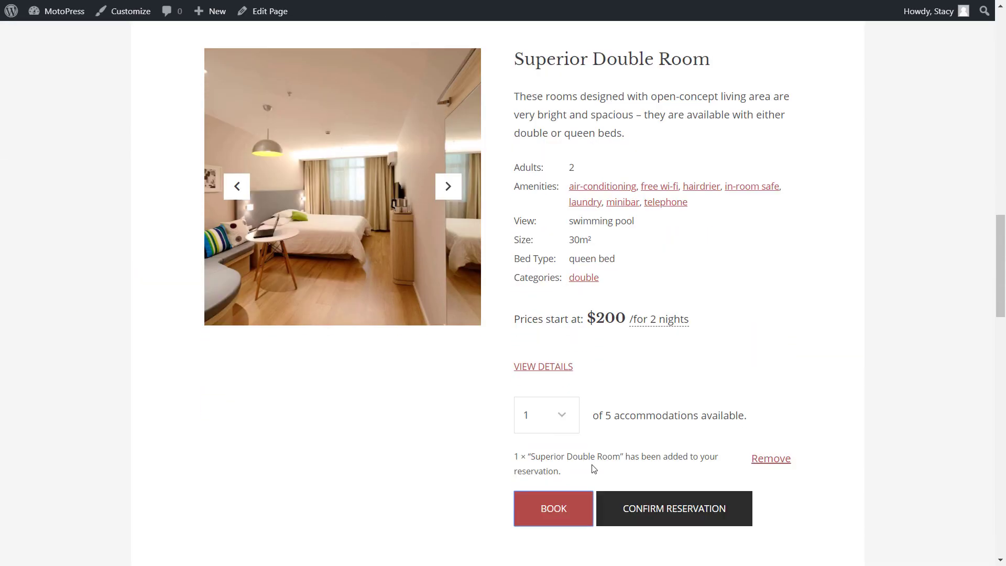
left_click(639, 505)
scroll(639, 502, "down", 2)
Set the booking to 1 adult and fill in the guest's full name
left_click(520, 388)
left_click(503, 412)
left_click(491, 438)
left_click(495, 476)
scroll(494, 476, "down", 7)
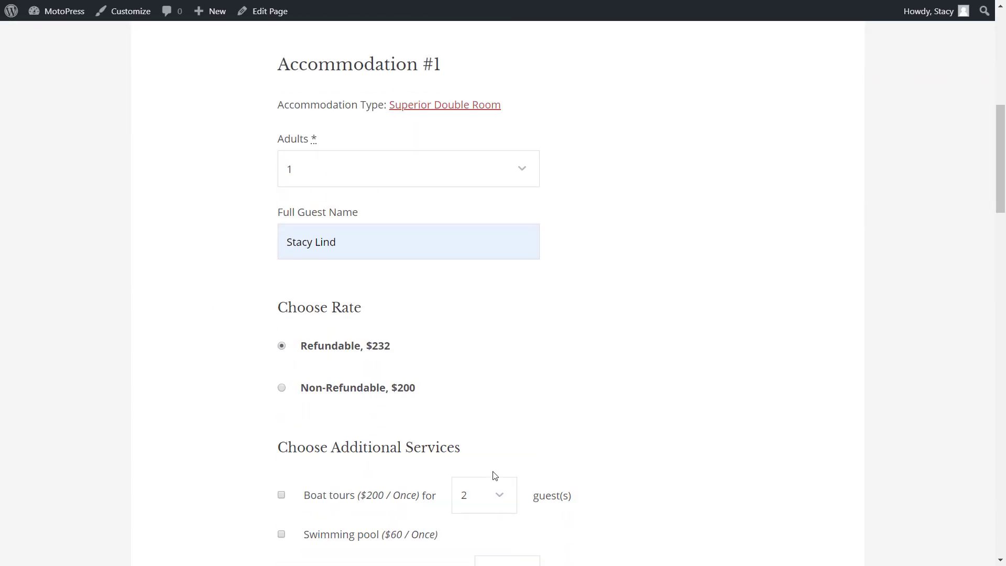
Add Gym & yoga for 1 guest and the Swimming pool service
left_click(281, 437)
left_click(483, 436)
left_click(475, 459)
left_click(286, 350)
scroll(286, 353, "down", 8)
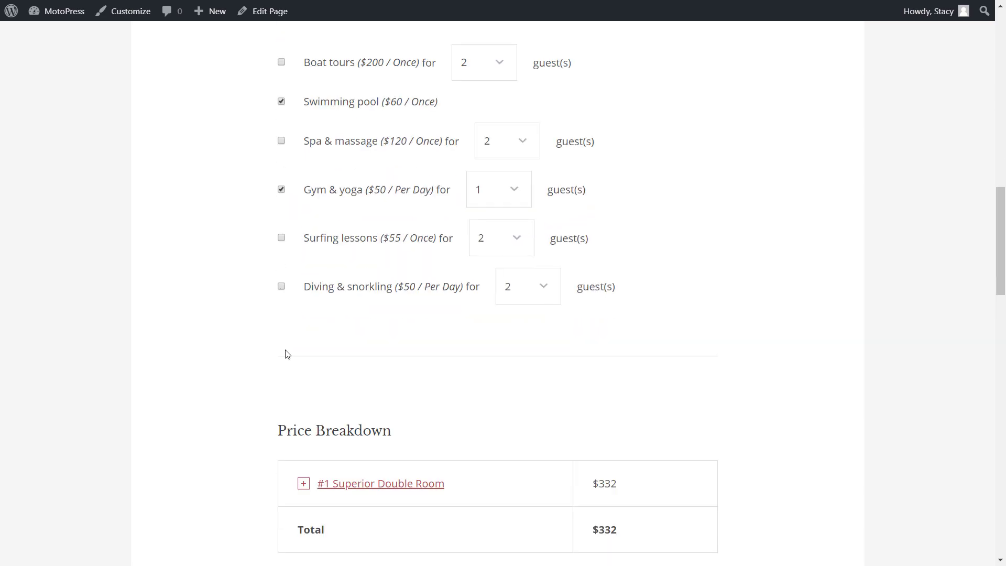
Expand and review the Superior Double Room price details
left_click(348, 275)
scroll(348, 276, "down", 3)
scroll(348, 278, "down", 10)
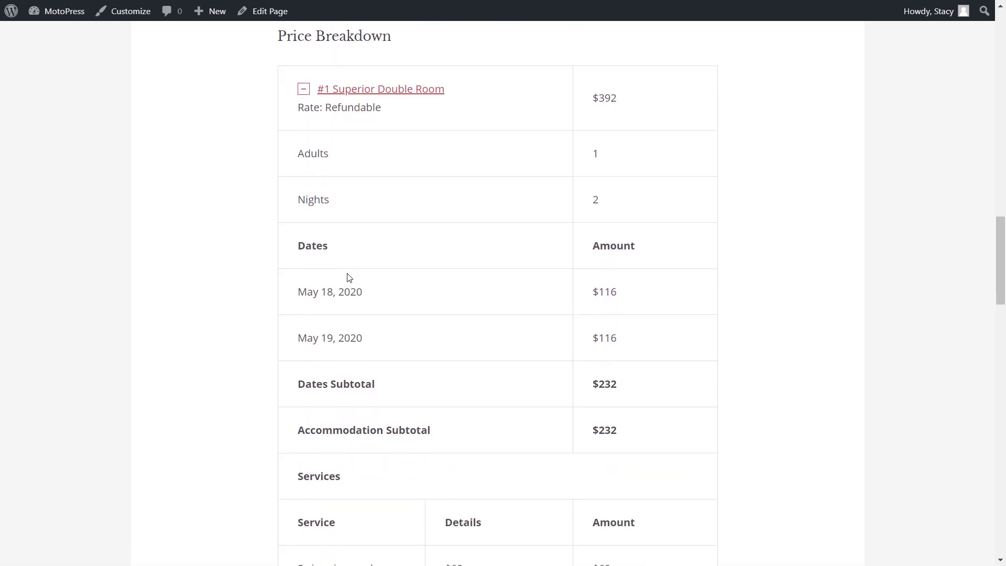
scroll(348, 278, "down", 5)
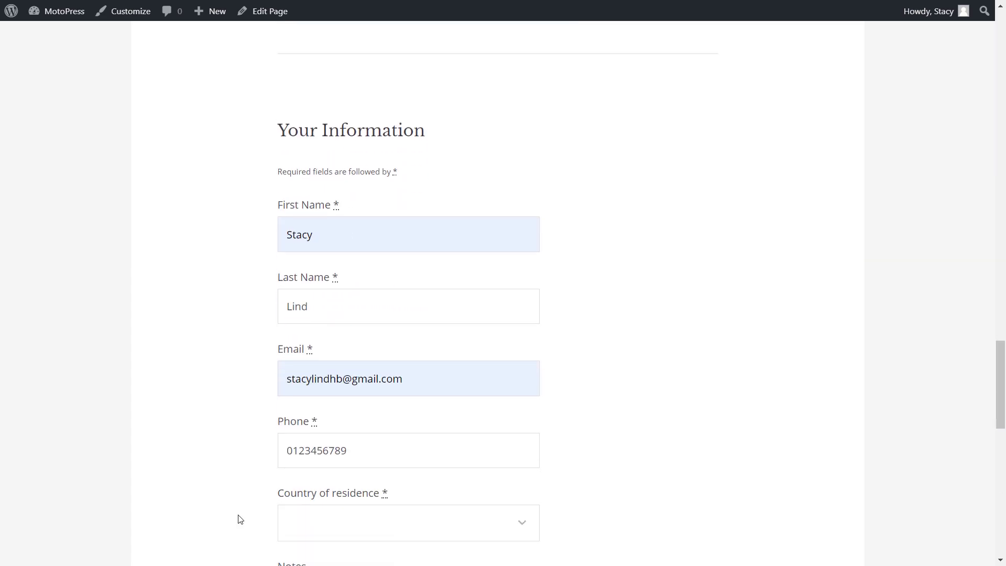
scroll(238, 518, "down", 3)
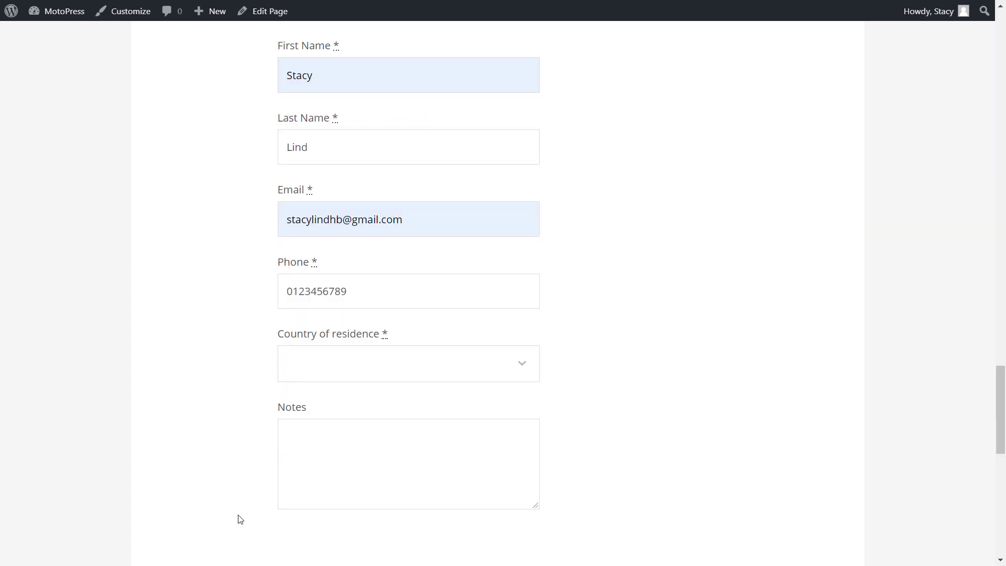
Choose the guest's country of residence
left_click(328, 364)
left_click(376, 74)
scroll(336, 271, "down", 5)
Accept the terms, then open booking #617 for editing from the Bookings list
left_click(281, 412)
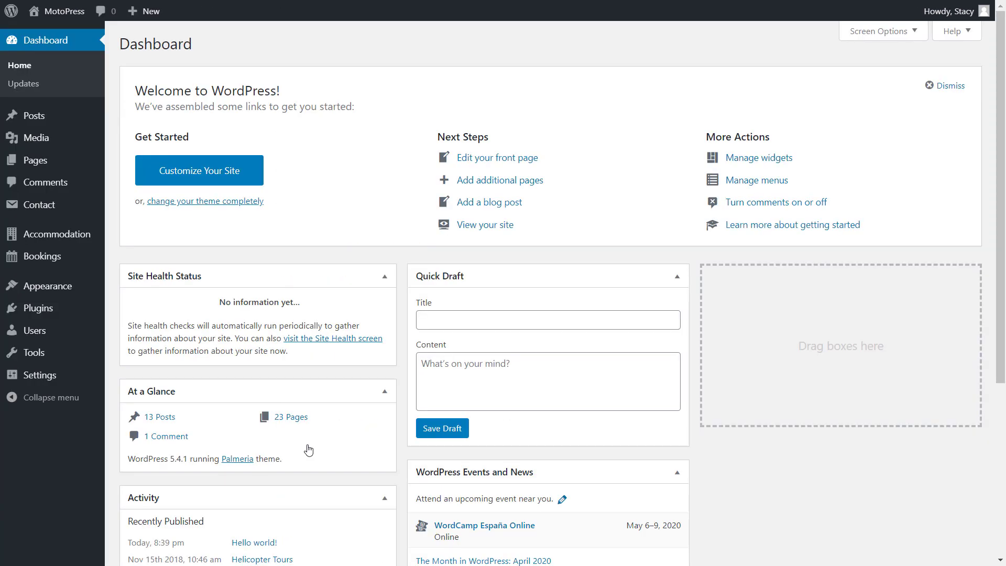
left_click(65, 256)
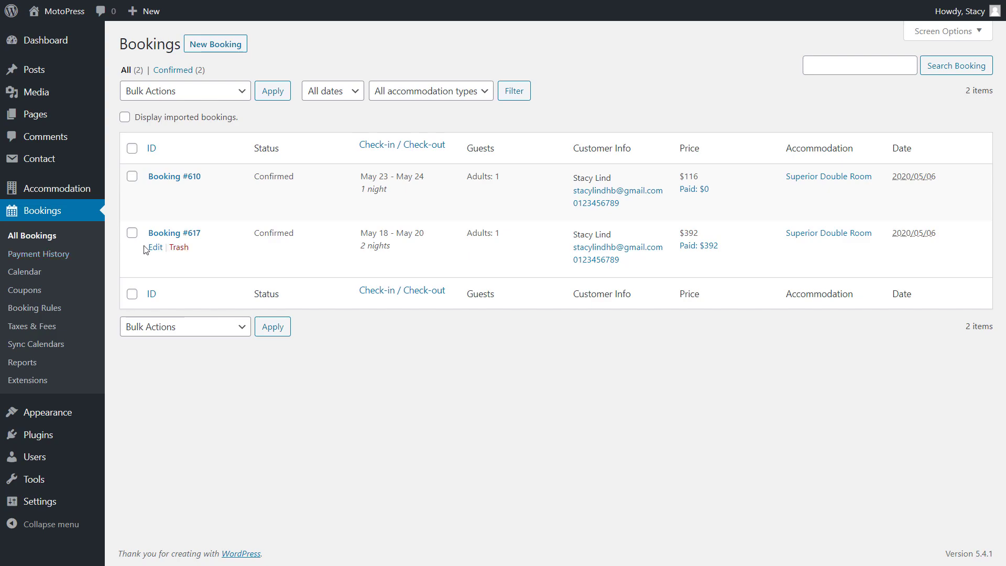
left_click(154, 249)
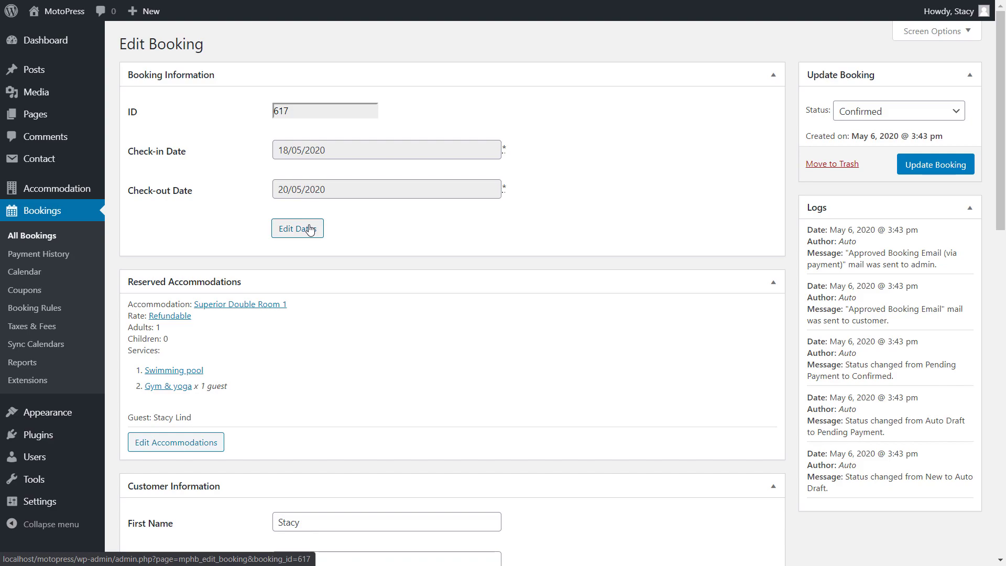
Try a 27 May check-out and check room availability
left_click(310, 229)
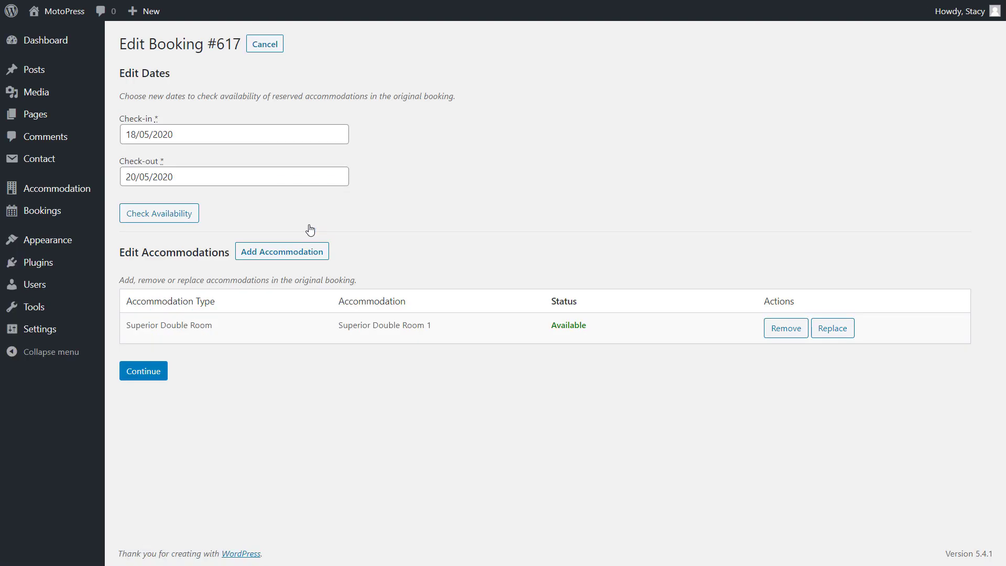
left_click(316, 139)
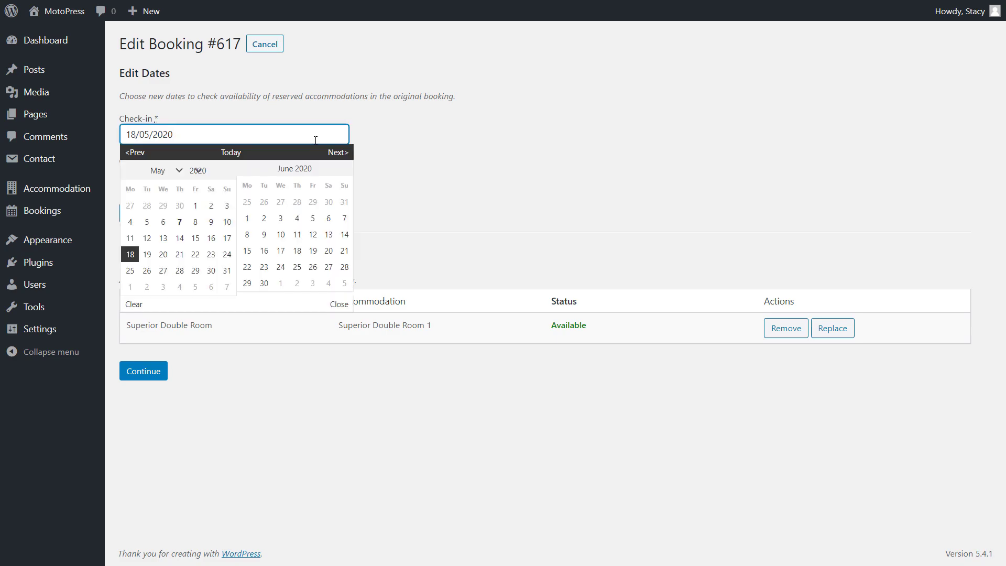
left_click(402, 148)
left_click(260, 182)
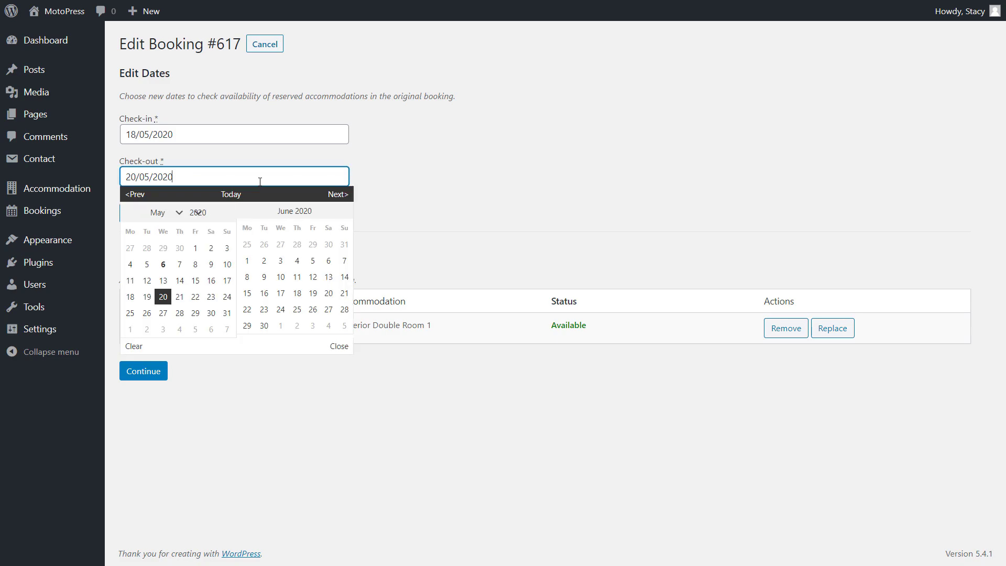
left_click(162, 313)
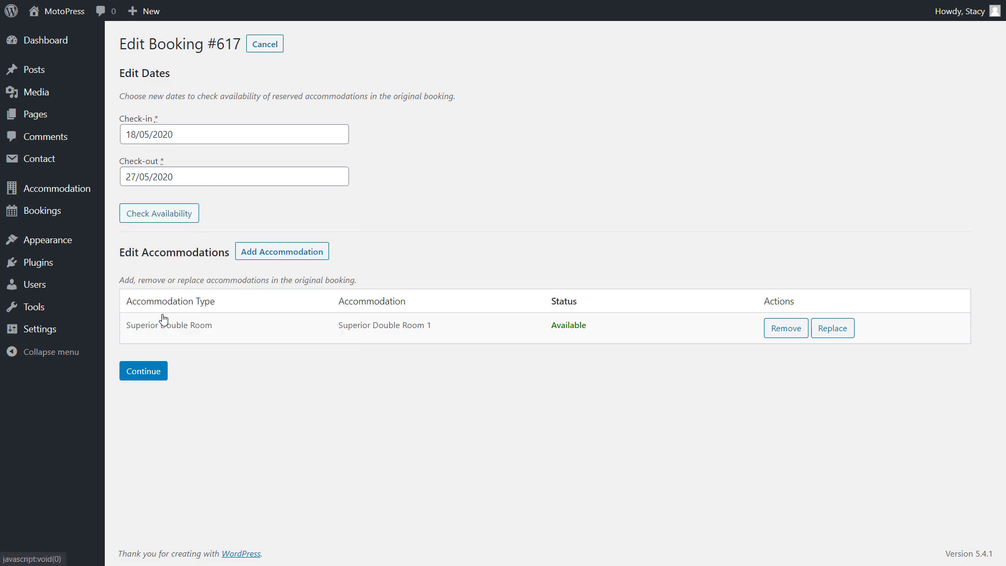
left_click(177, 220)
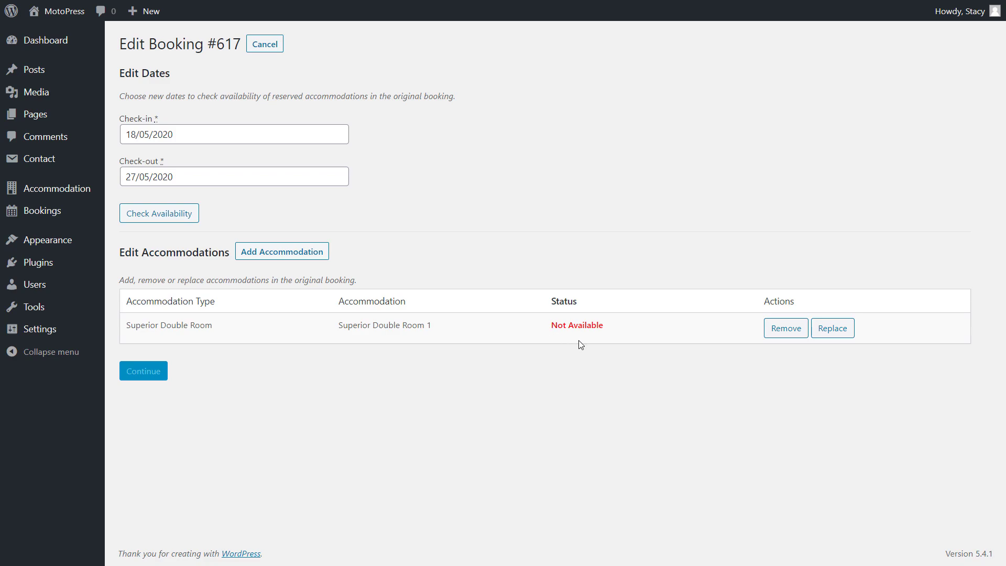
Change check-out to 22 May, recheck availability, and proceed
left_click(265, 177)
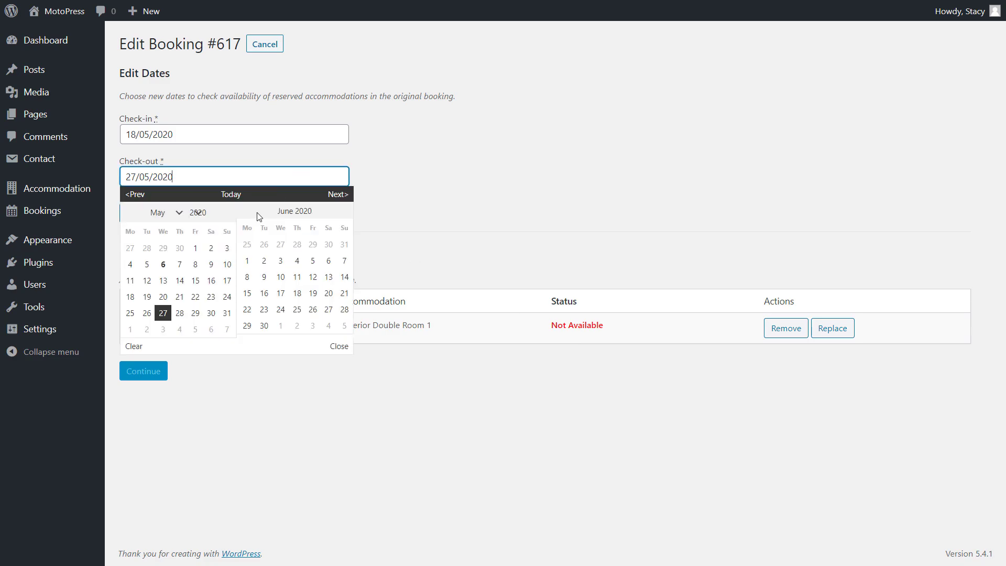
left_click(196, 297)
left_click(185, 215)
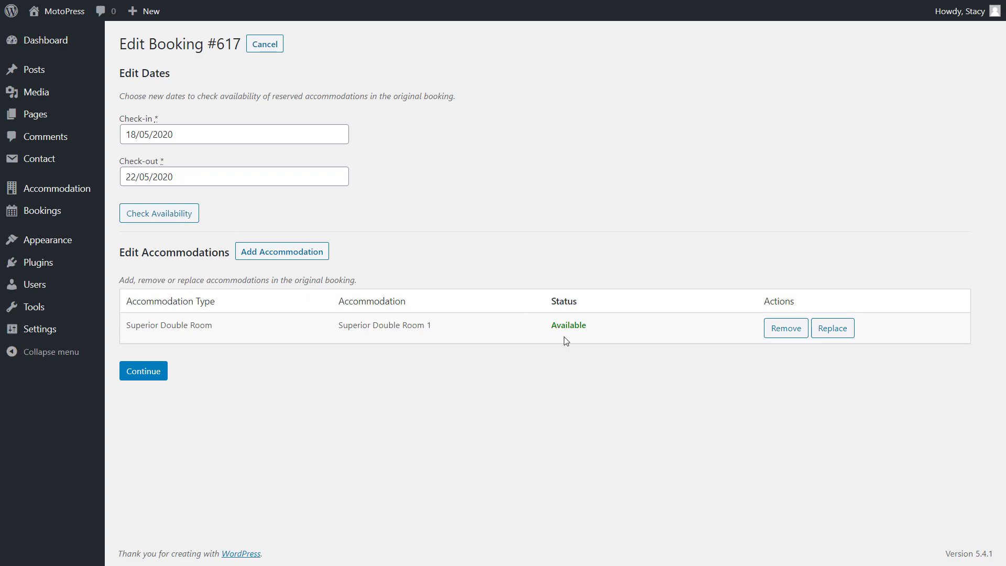
left_click(154, 372)
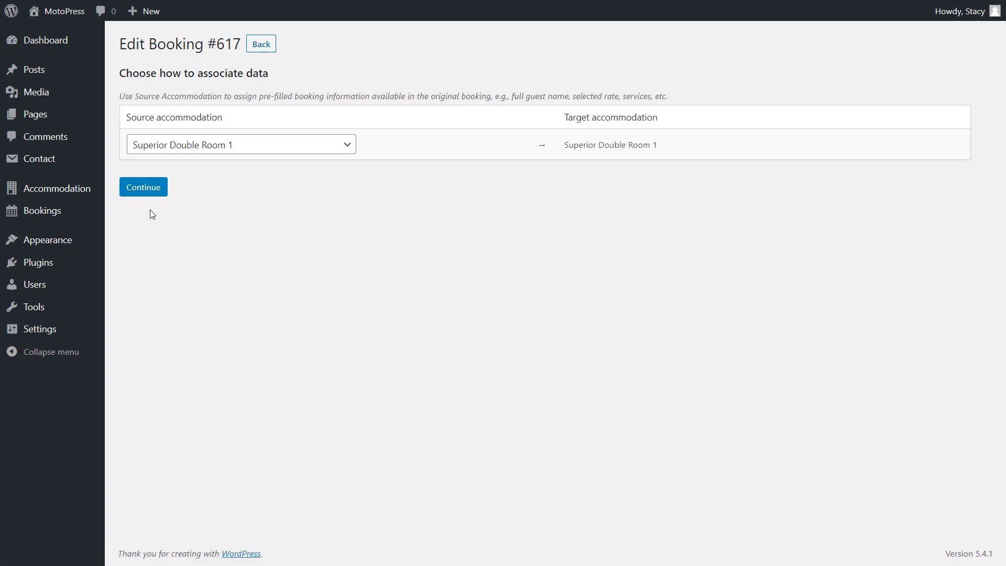
Carry over the original room's details, keep the Refundable rate, and save booking #617
left_click(151, 196)
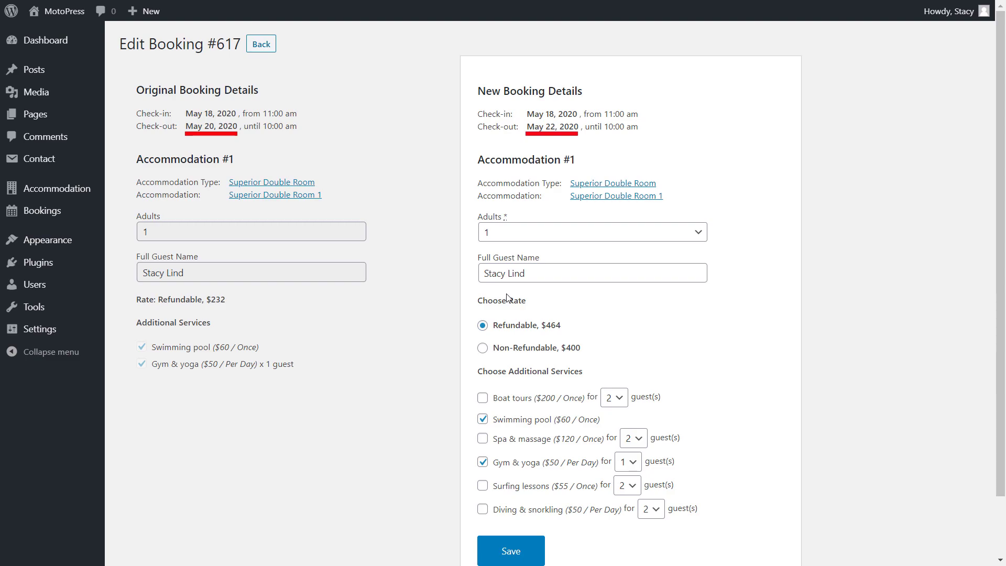
left_click(548, 273)
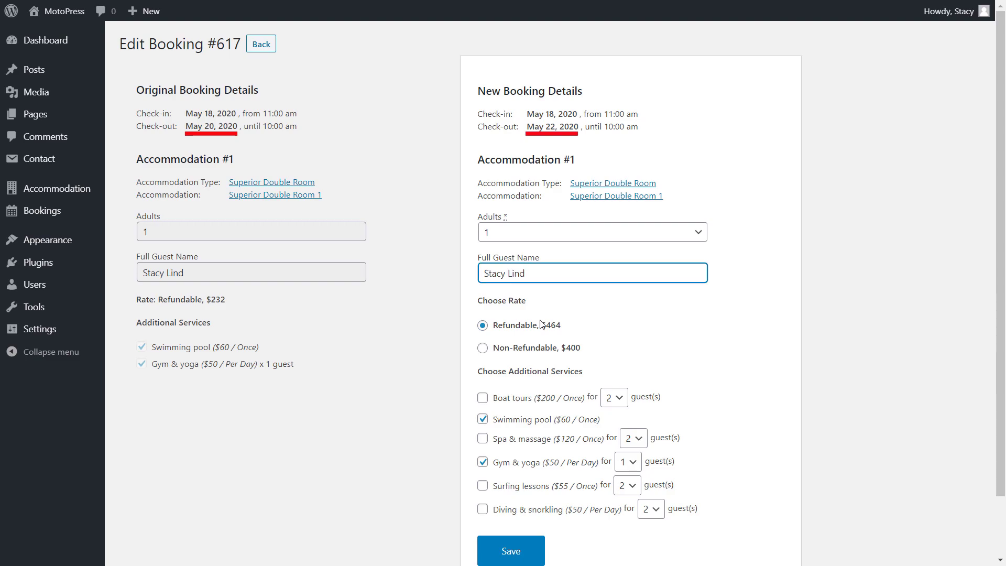
left_click(534, 351)
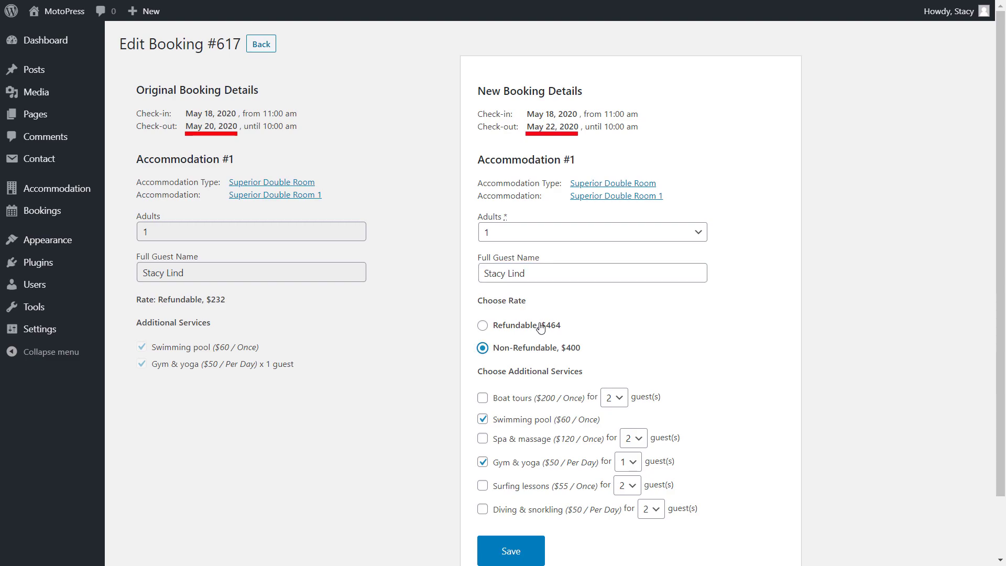
left_click(540, 327)
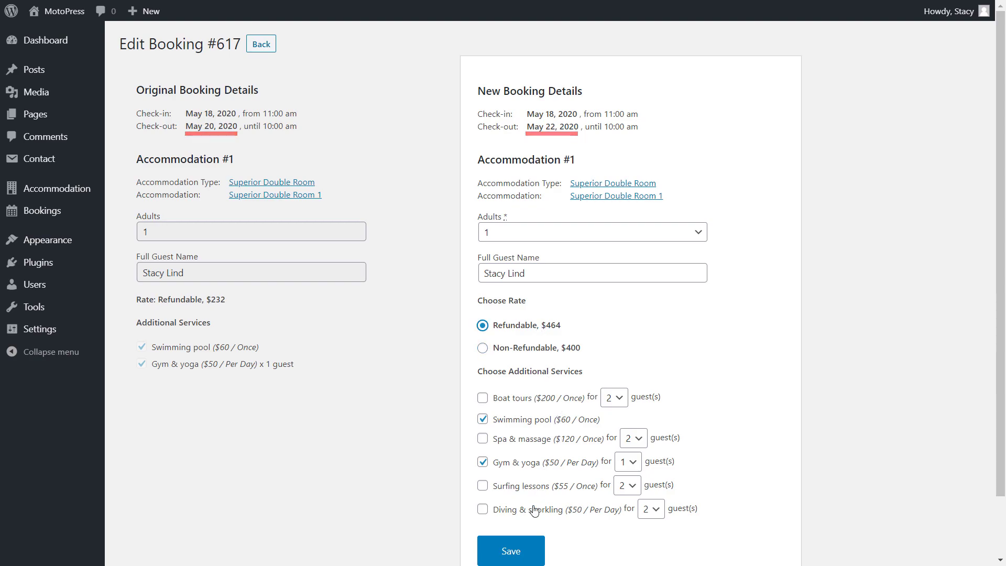
left_click(523, 551)
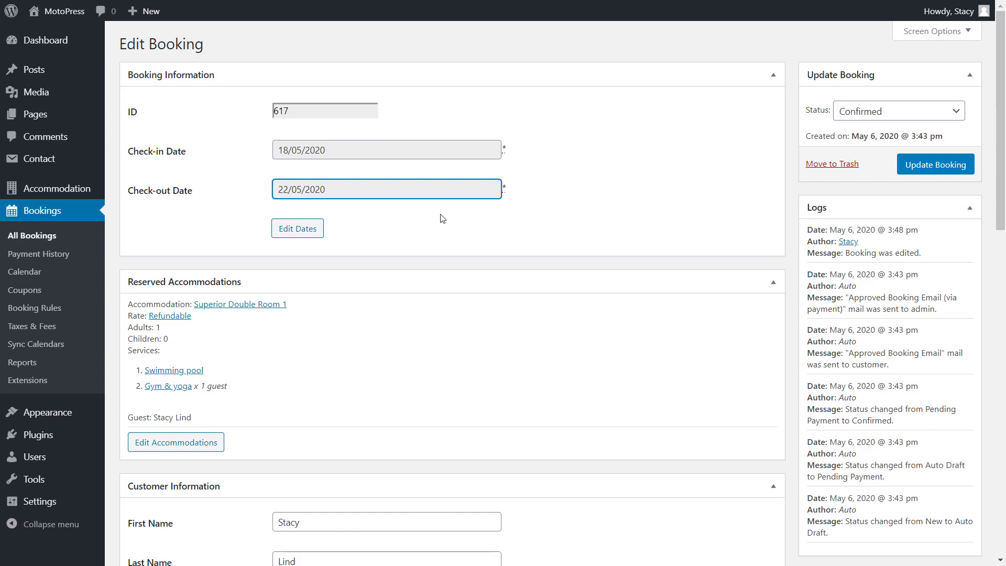
Expand the #1 Superior Double Room price breakdown and review the four nights totalling $724
scroll(440, 218, "down", 14)
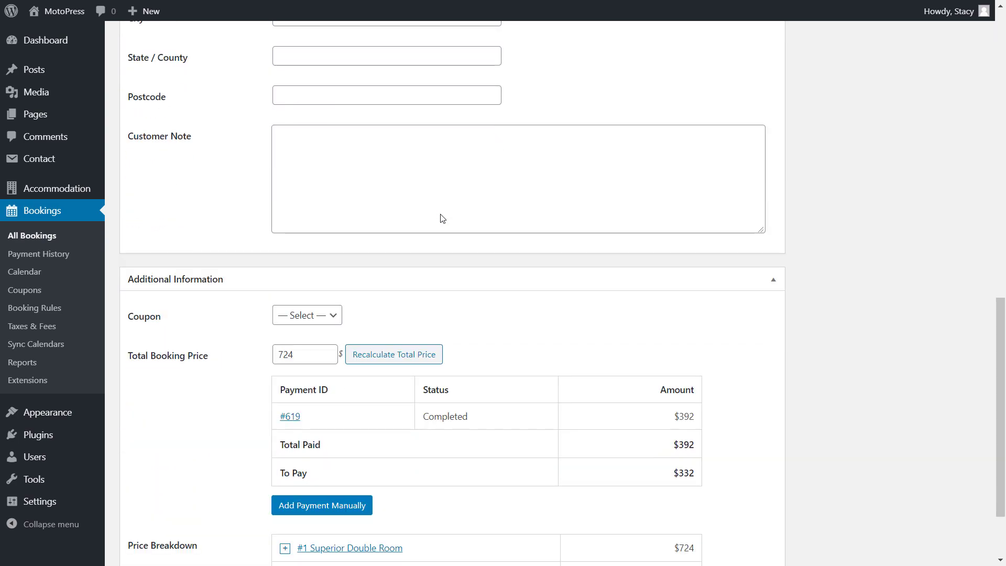
scroll(441, 218, "down", 3)
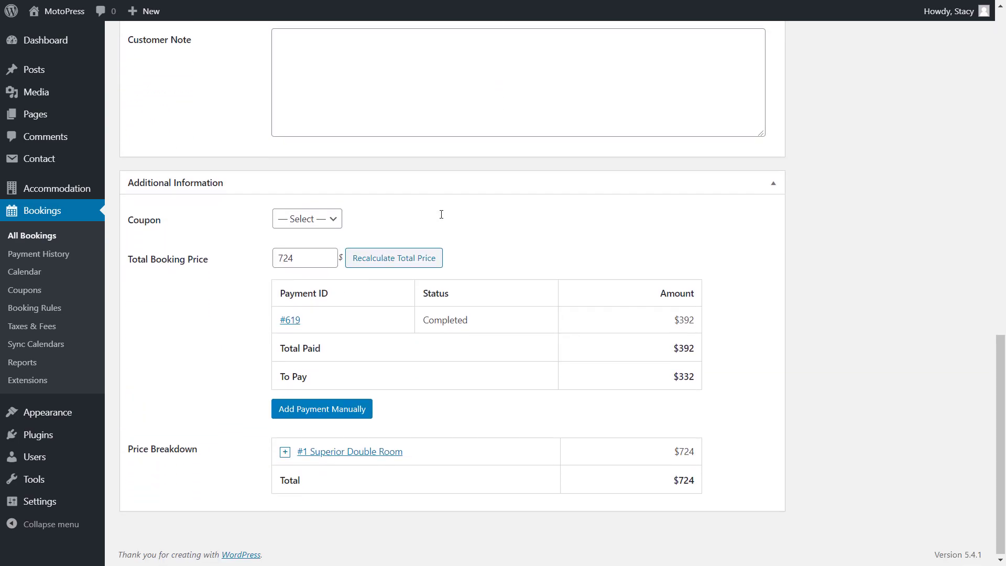
left_click(364, 454)
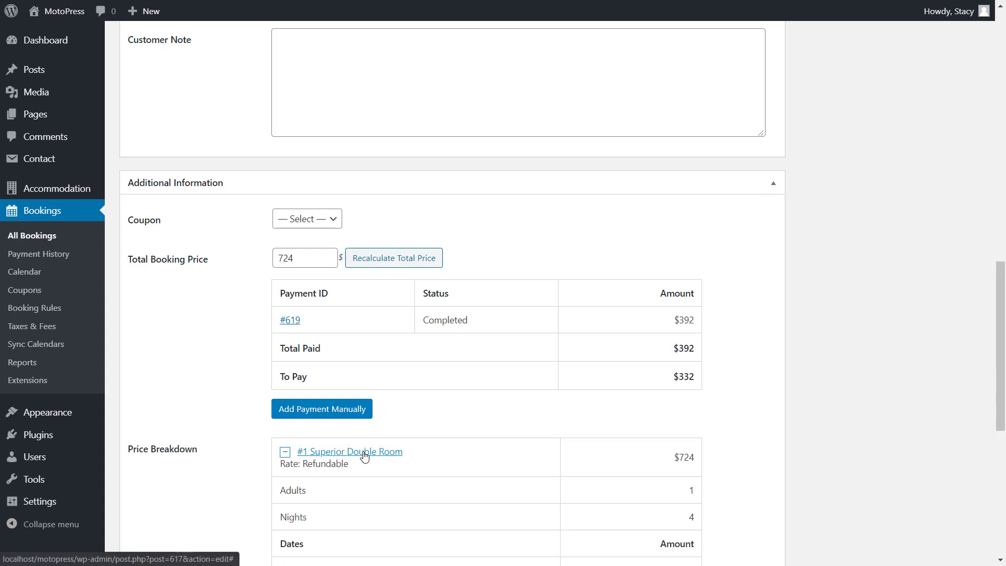
scroll(364, 456, "down", 5)
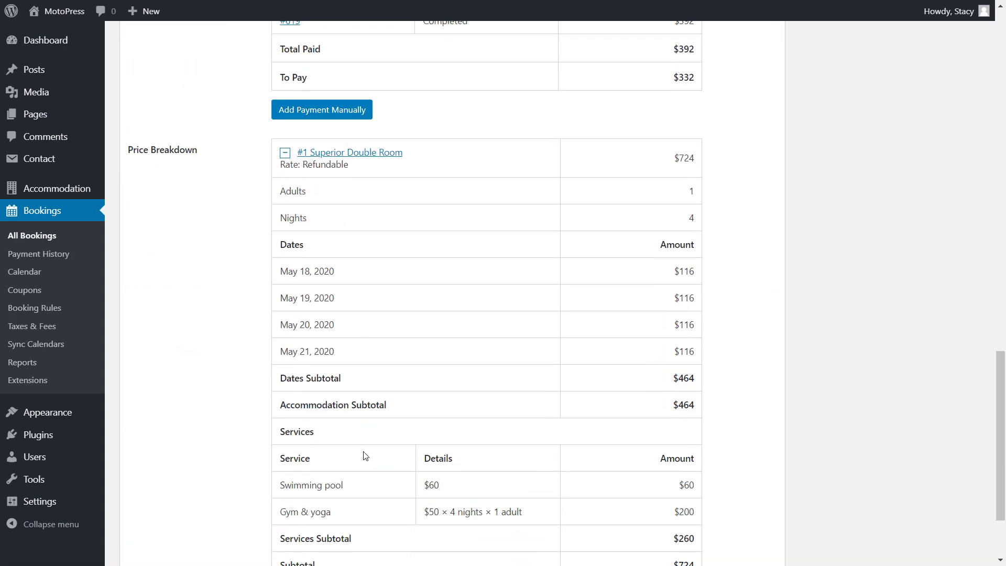
scroll(366, 455, "down", 2)
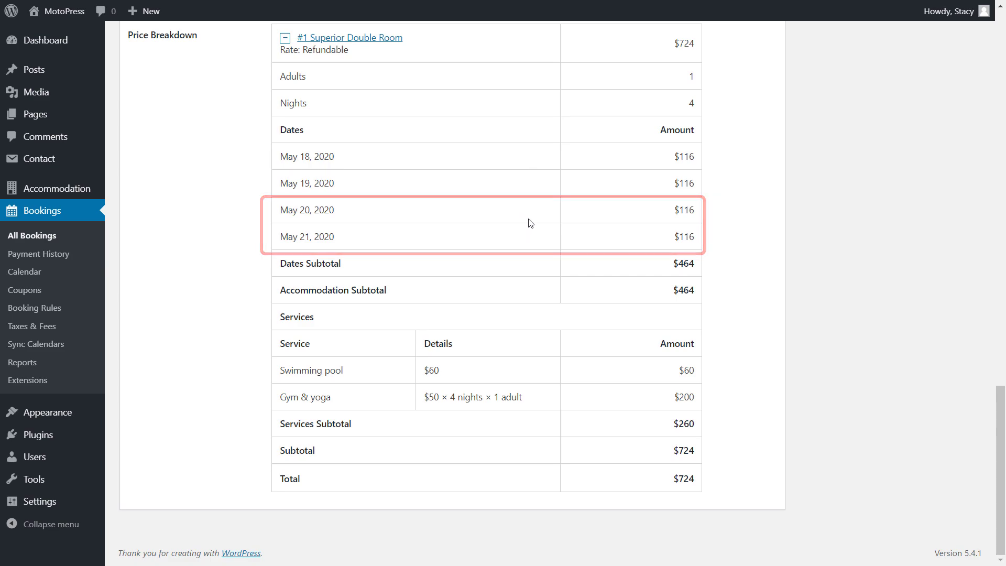
scroll(530, 222, "up", 3)
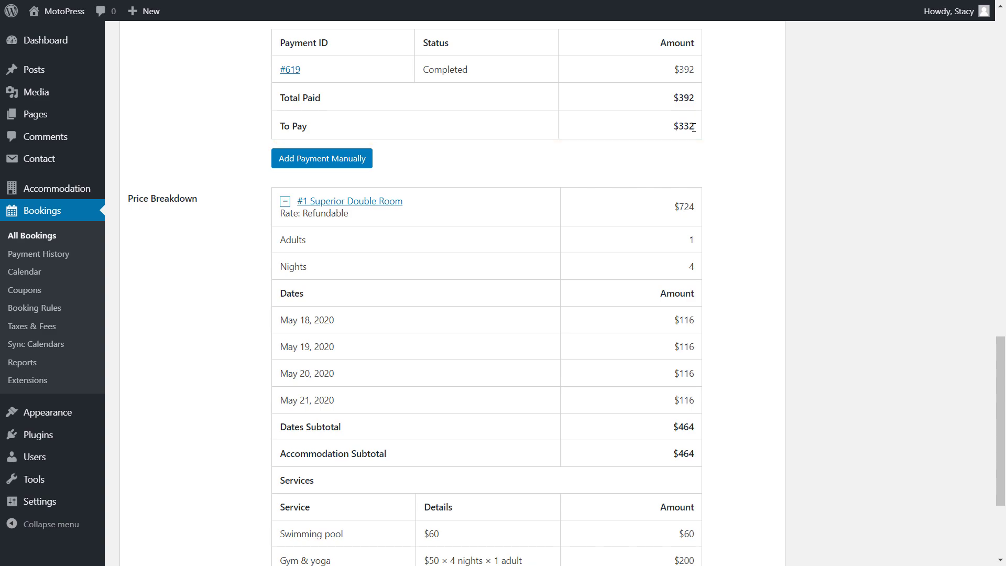
scroll(693, 128, "up", 20)
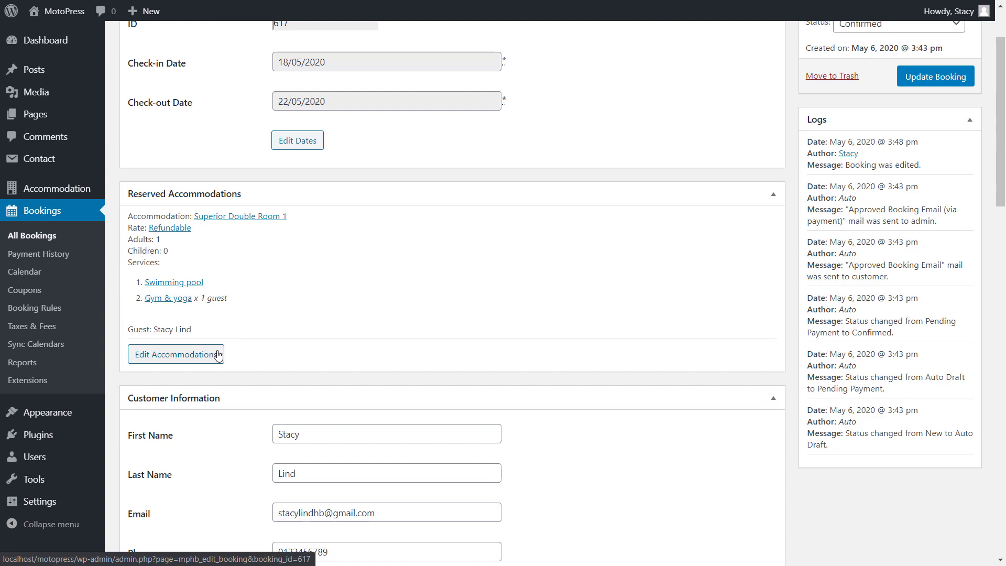
Start editing booking #617's reserved accommodations
left_click(218, 355)
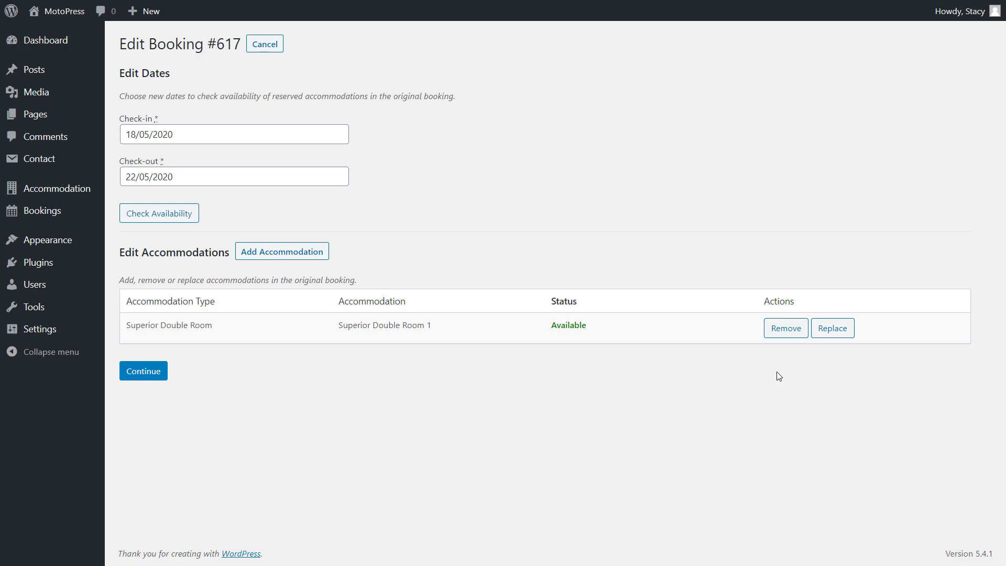
Replace the booked room with Superior Double Room 2 and continue
left_click(832, 330)
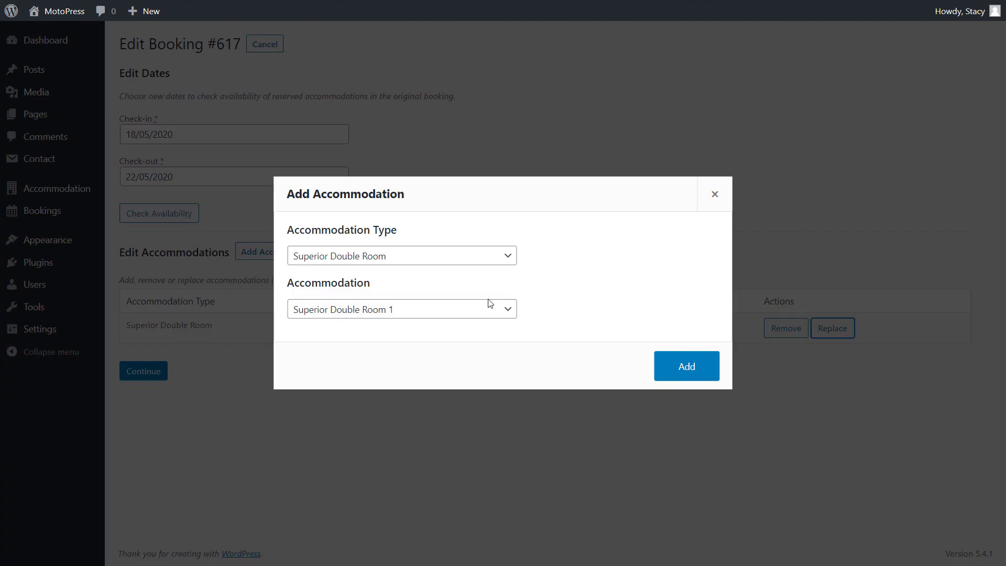
left_click(483, 309)
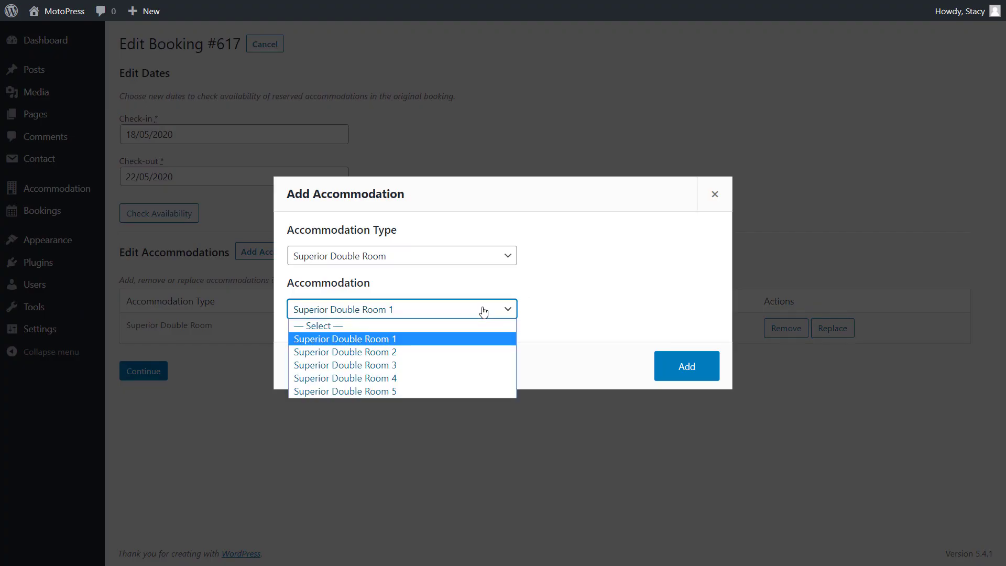
left_click(458, 357)
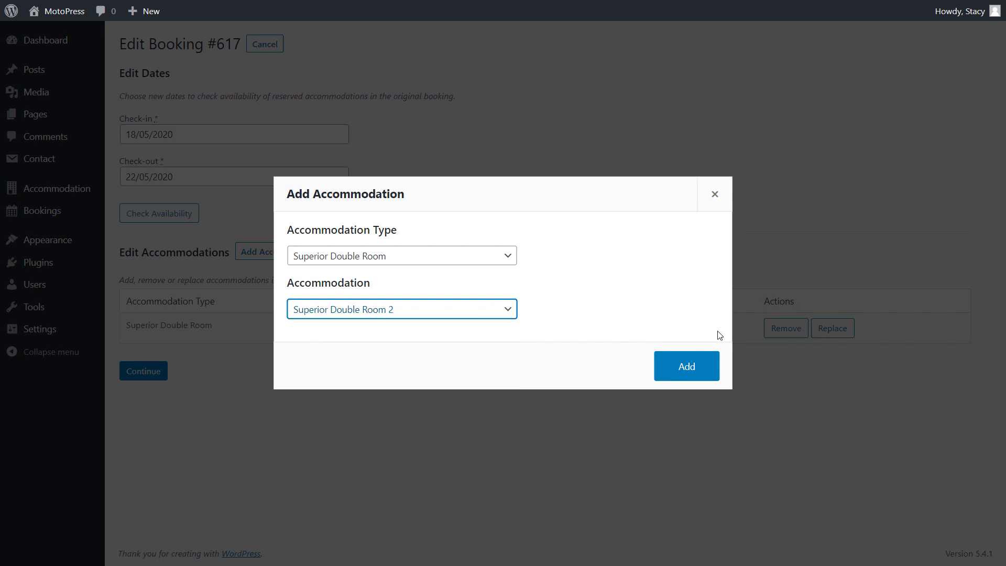
left_click(715, 367)
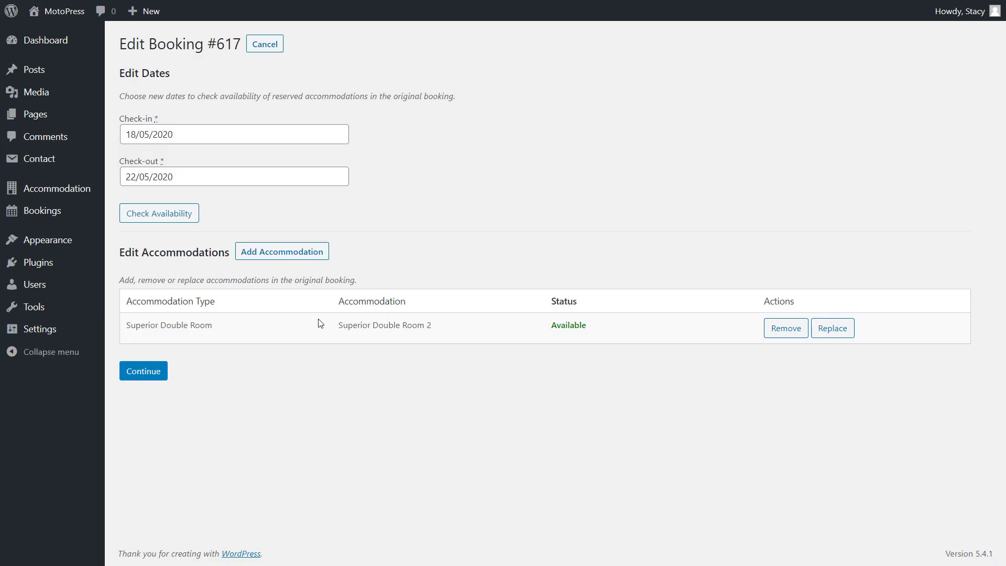
left_click(147, 369)
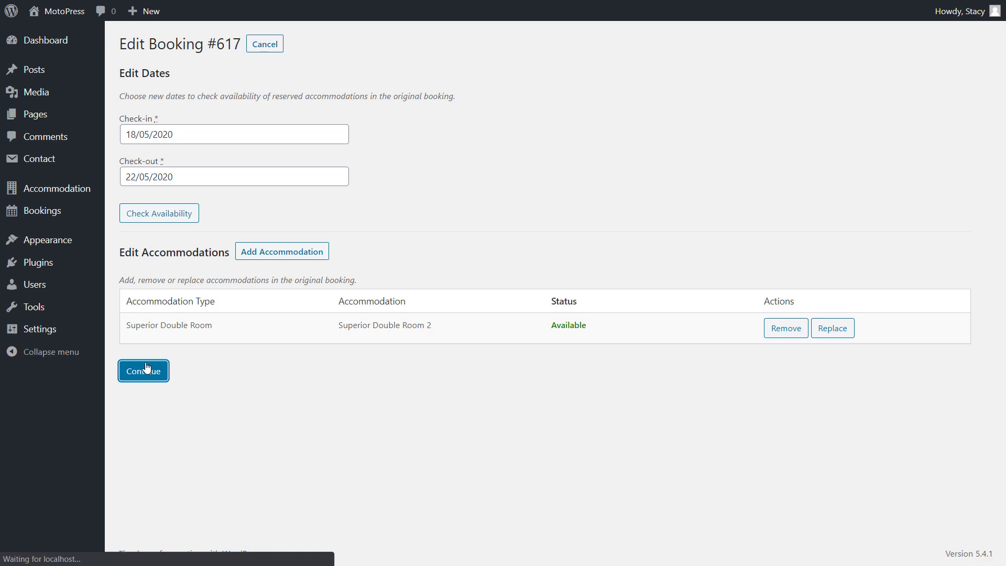
Choose Superior Double Room 1 as the source accommodation and continue
left_click(252, 155)
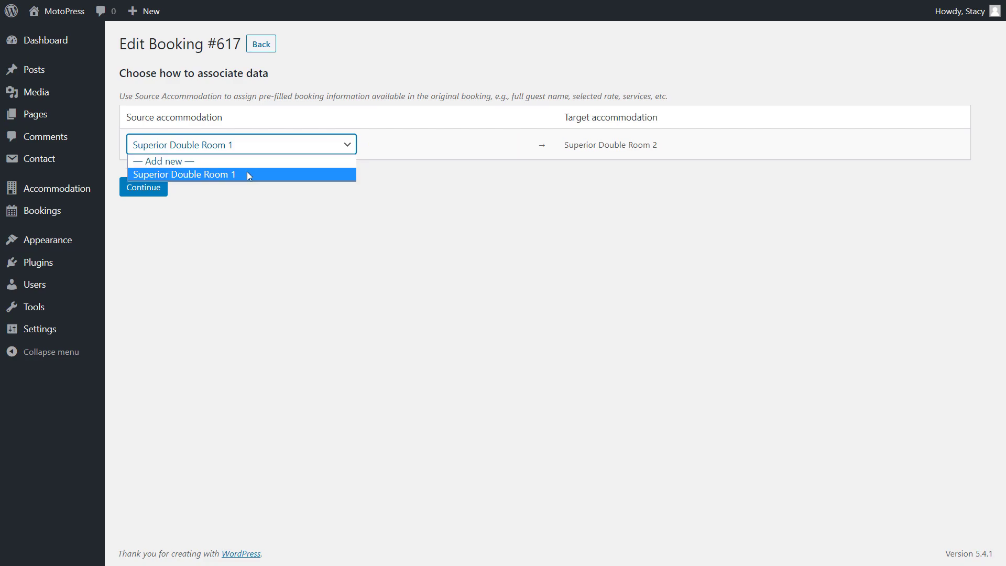
left_click(246, 174)
left_click(167, 195)
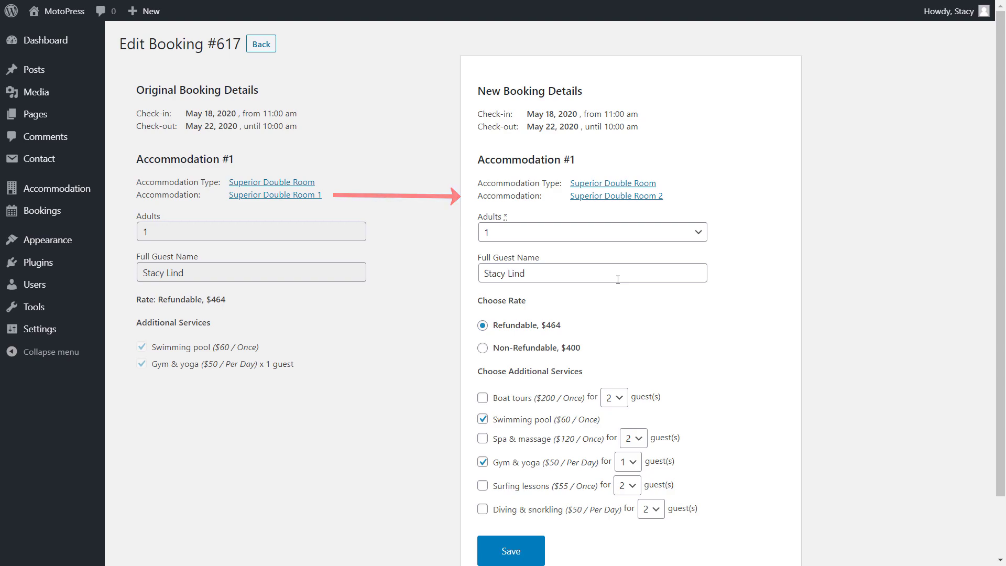
Save booking #617 with Superior Double Room 2, Refundable rate and both services
scroll(618, 280, "down", 1)
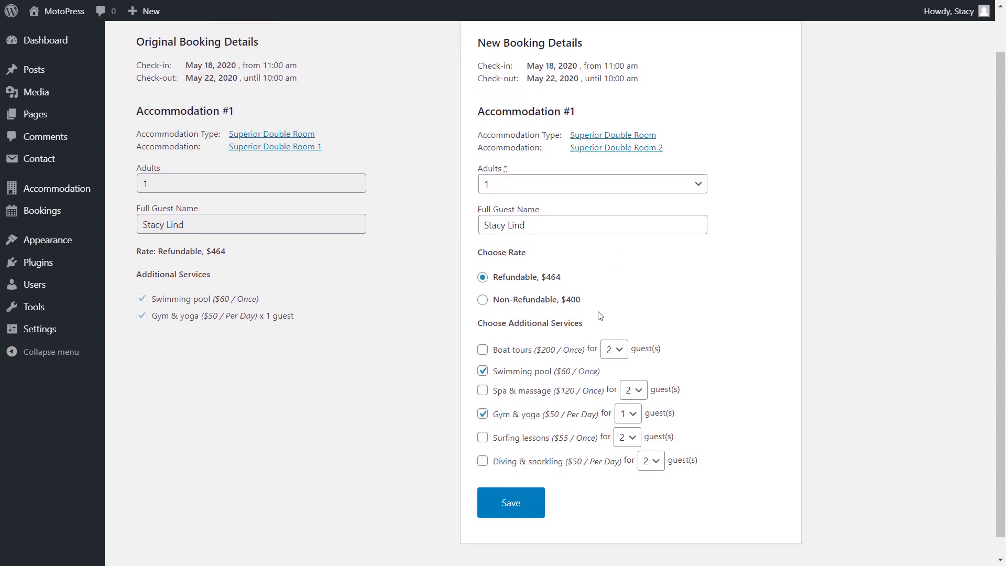
left_click(512, 502)
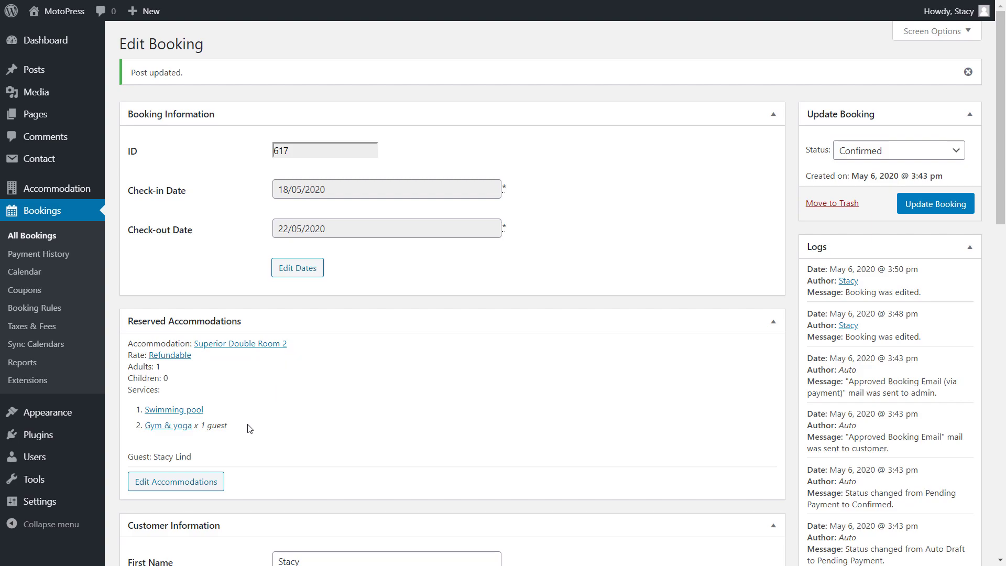
Reopen Edit Accommodations from the Reserved Accommodations box of booking #617
left_click(208, 482)
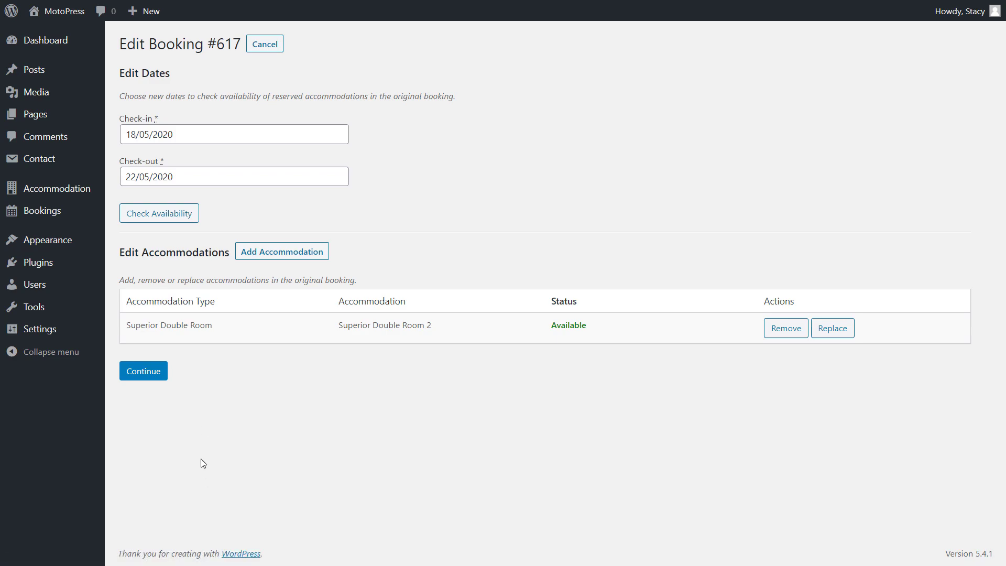
Remove Superior Double Room 2 and add Comfort Triple Room 1 for 18–22/05/2020 instead
left_click(786, 327)
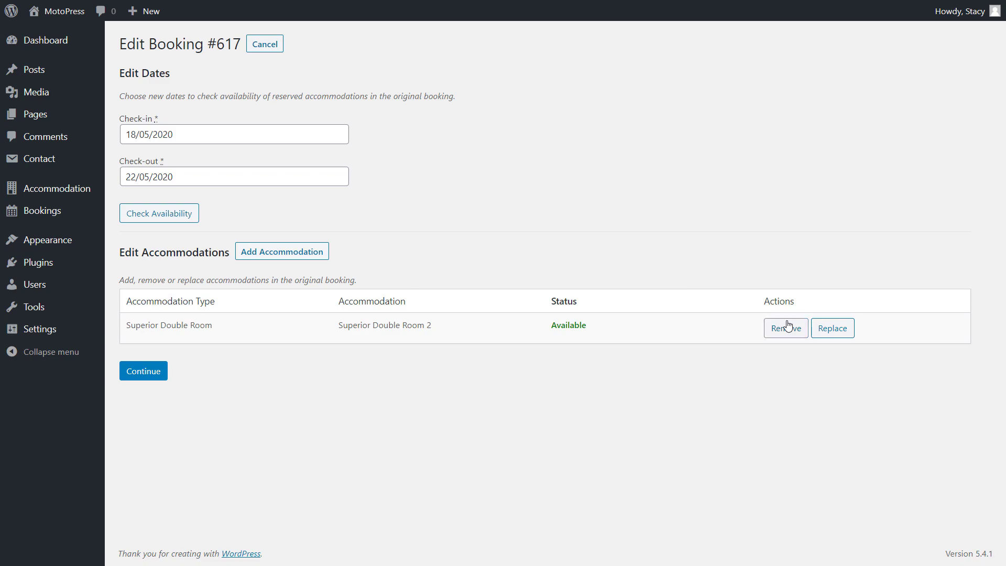
left_click(298, 253)
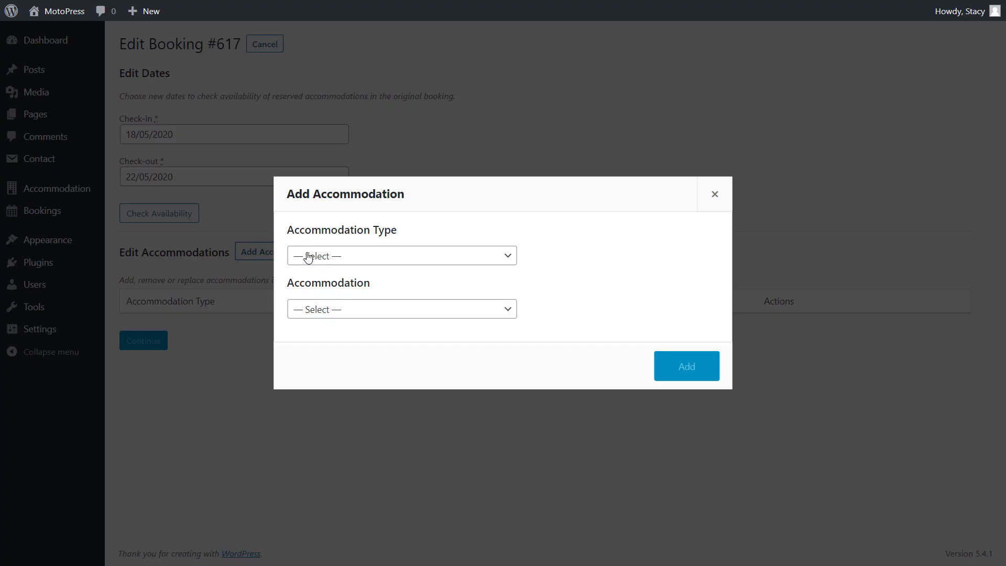
left_click(308, 257)
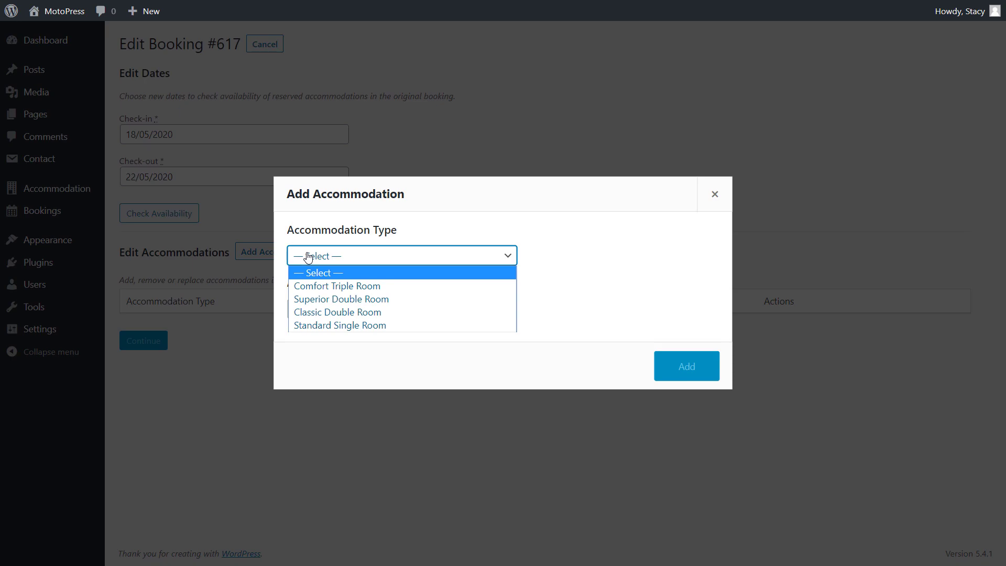
left_click(323, 287)
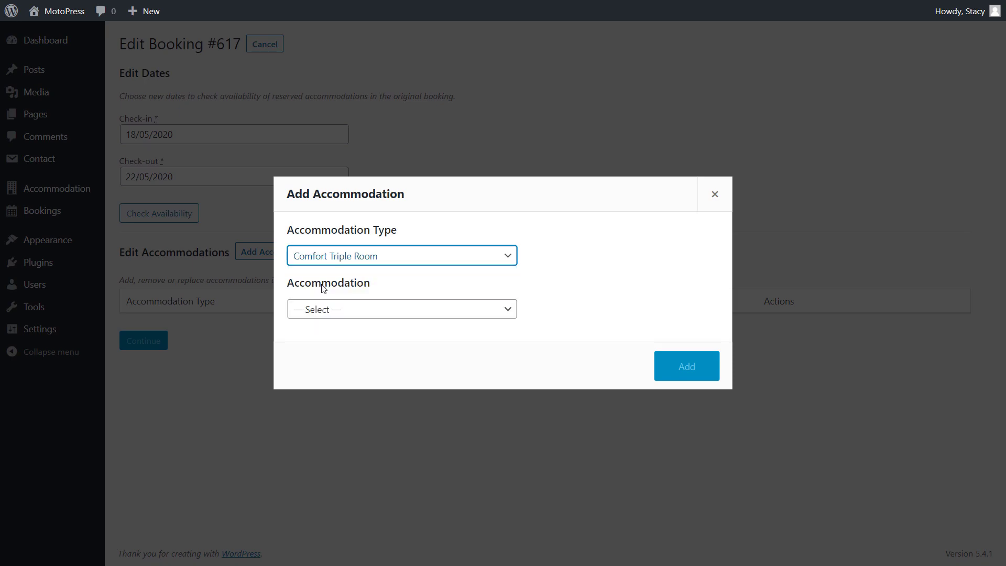
left_click(341, 313)
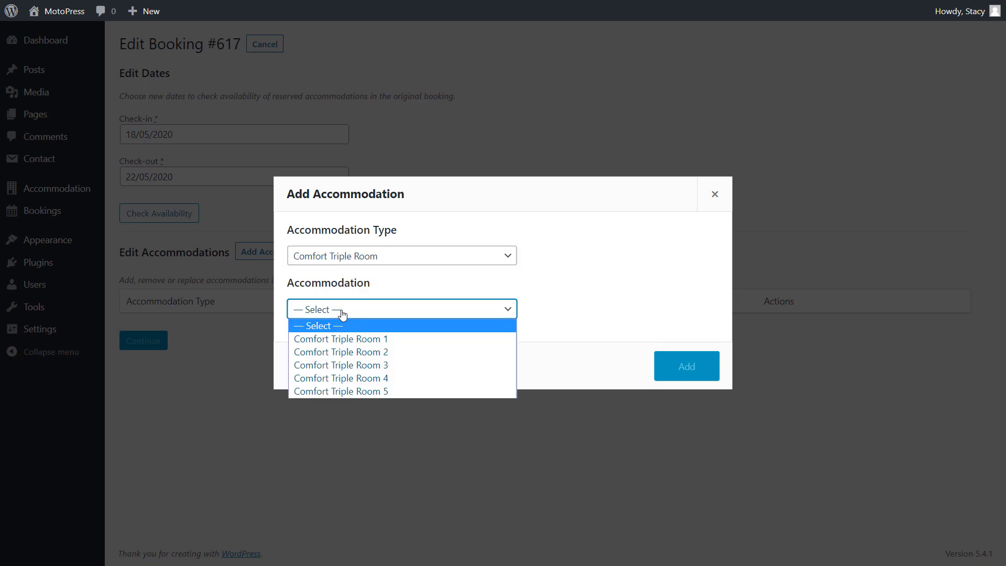
left_click(348, 340)
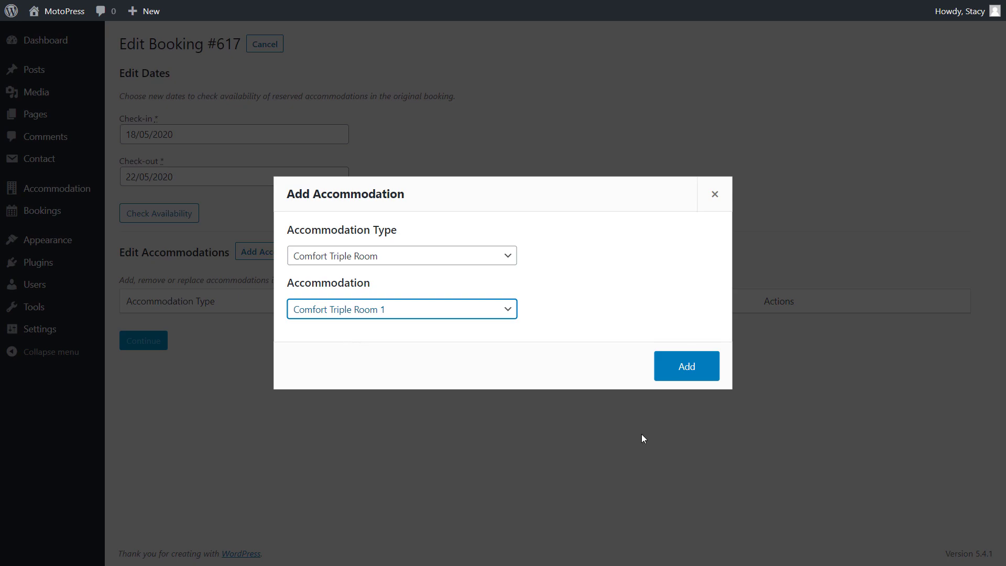
left_click(697, 365)
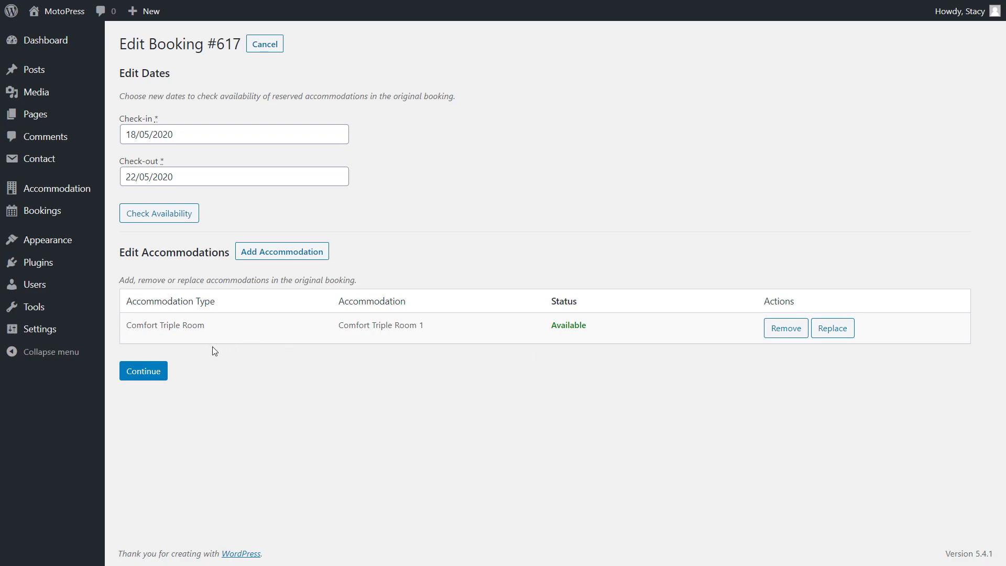
Proceed with Comfort Triple Room 1, carrying details over from Superior Double Room 2
left_click(155, 373)
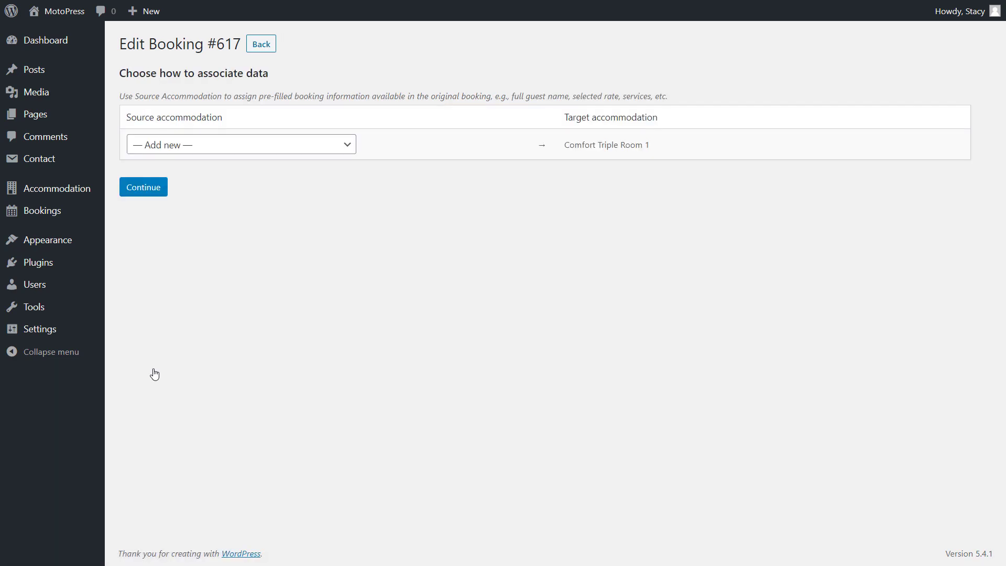
left_click(218, 149)
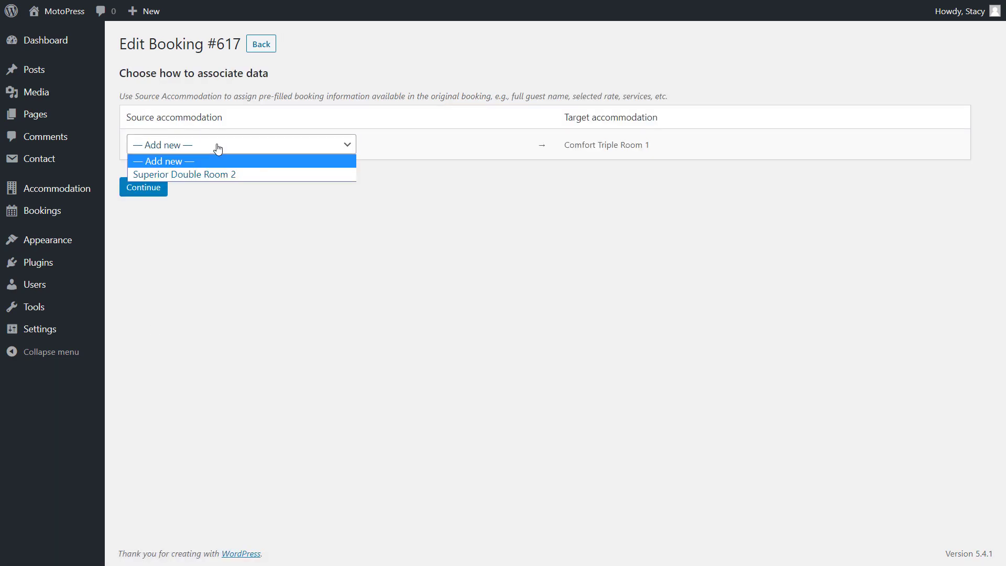
left_click(200, 173)
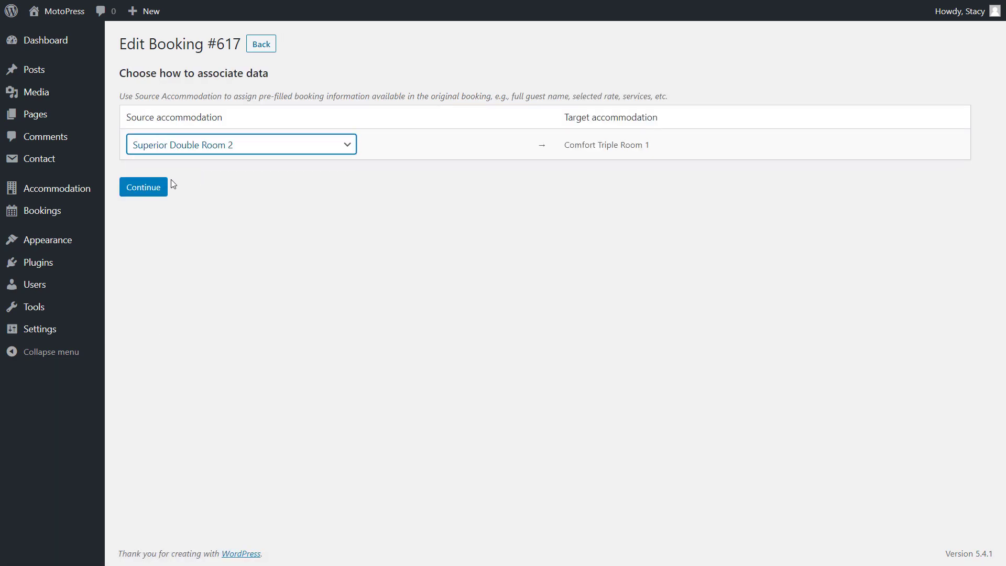
left_click(144, 187)
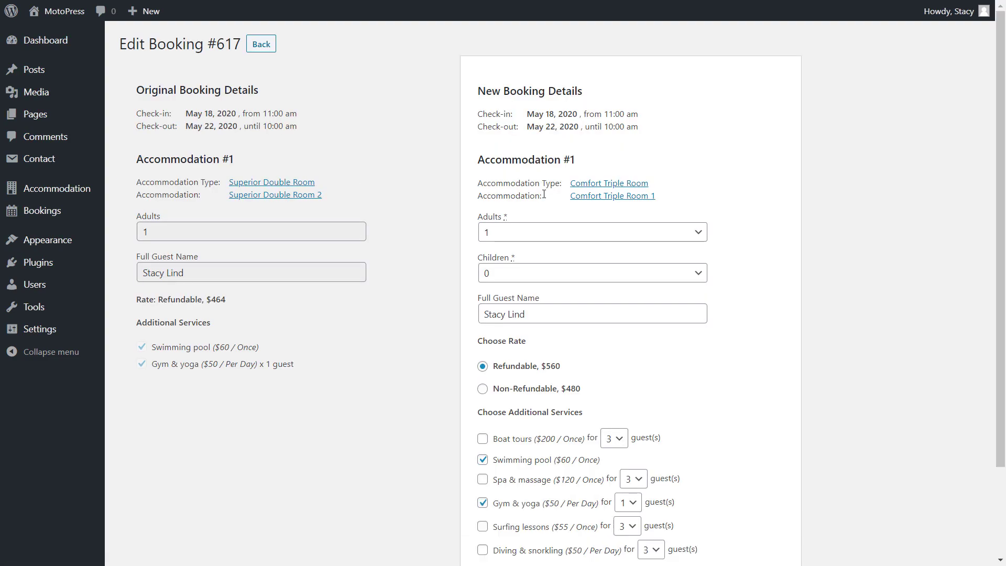
Set 3 adults, the Non-Refundable $480 rate, Gym & yoga for 3 and Spa & massage, then save
left_click(557, 231)
left_click(539, 286)
scroll(537, 291, "down", 1)
left_click(482, 351)
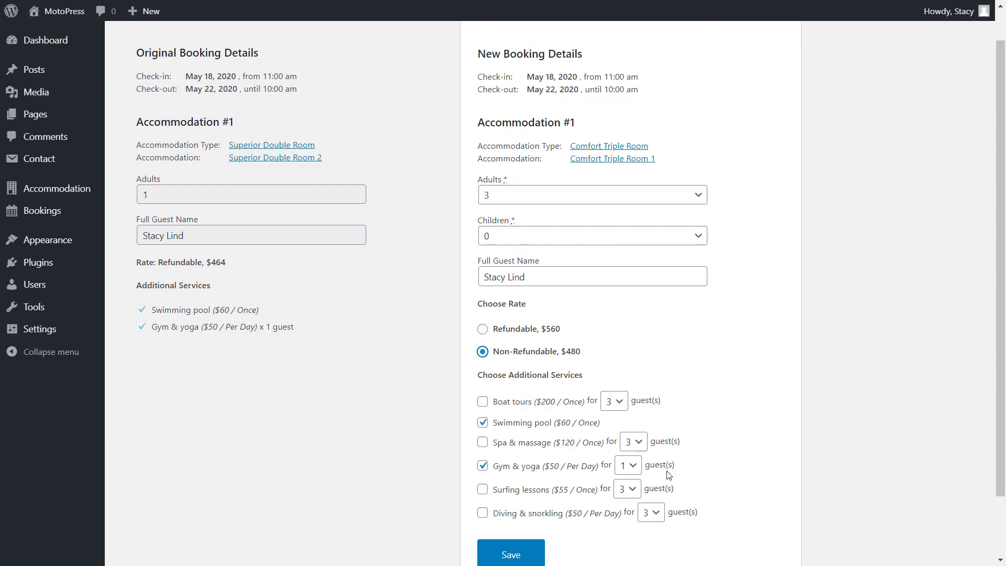
left_click(627, 465)
left_click(628, 509)
left_click(482, 442)
left_click(512, 551)
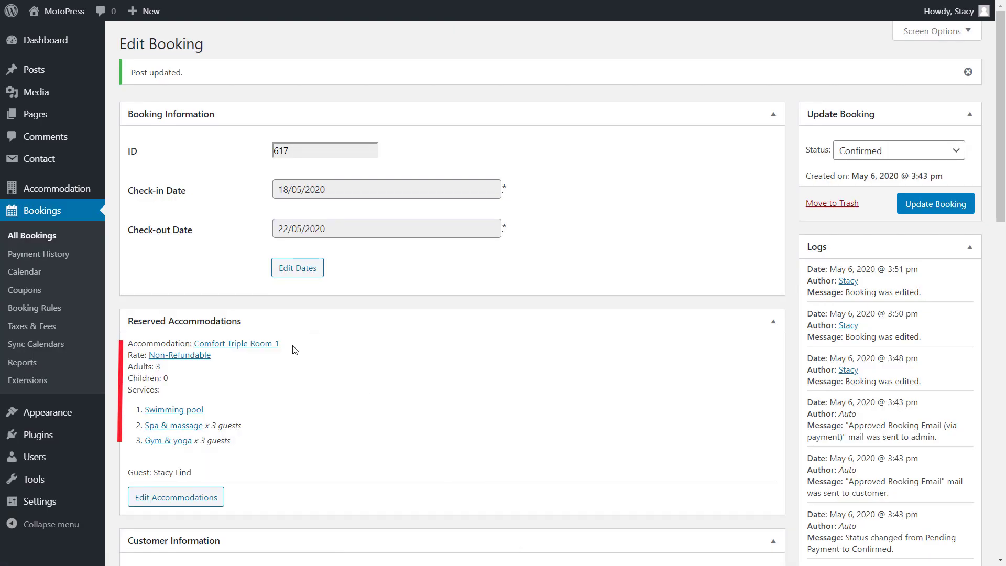
Expand the #1 Comfort Triple Room price breakdown to review 4 nights at $120 each and the $1,500 total
scroll(295, 350, "down", 4)
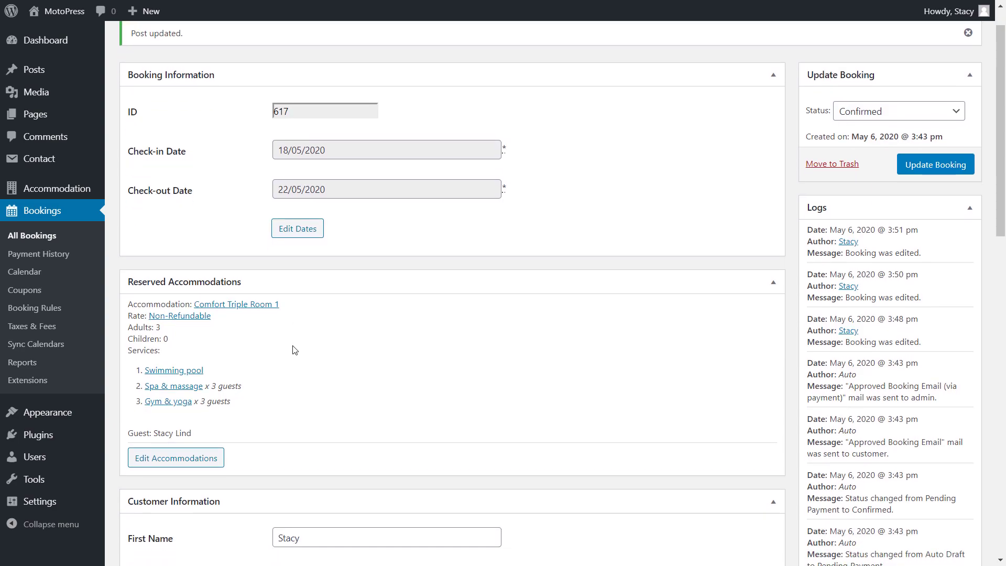
scroll(295, 350, "down", 14)
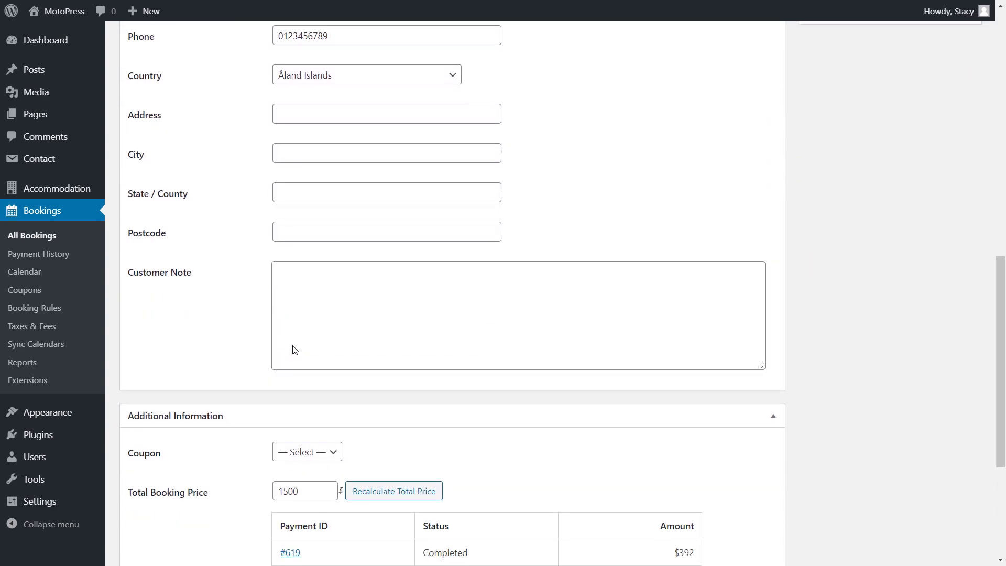
left_click(359, 452)
scroll(361, 458, "down", 1)
scroll(362, 457, "down", 6)
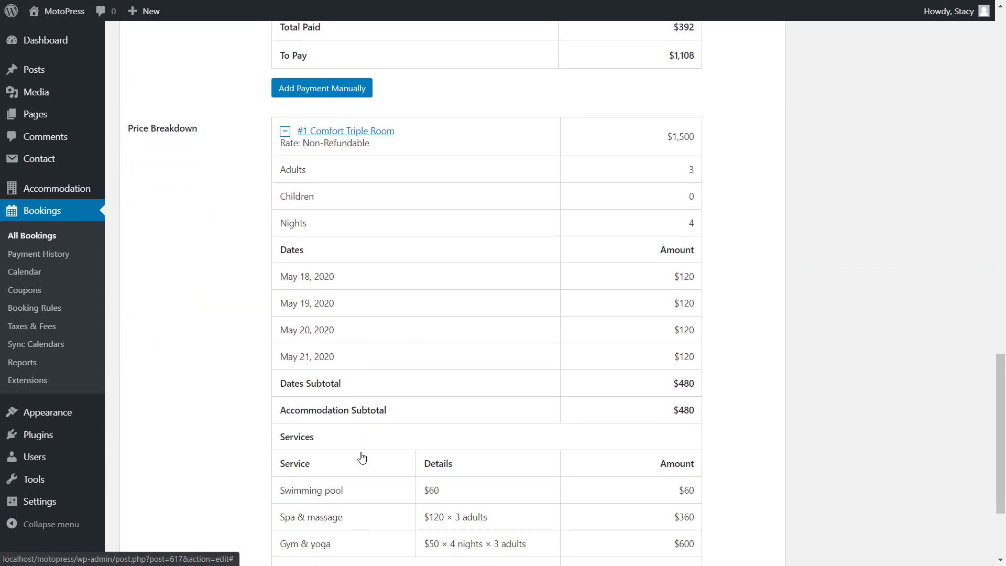
scroll(363, 457, "down", 1)
scroll(363, 457, "down", 1)
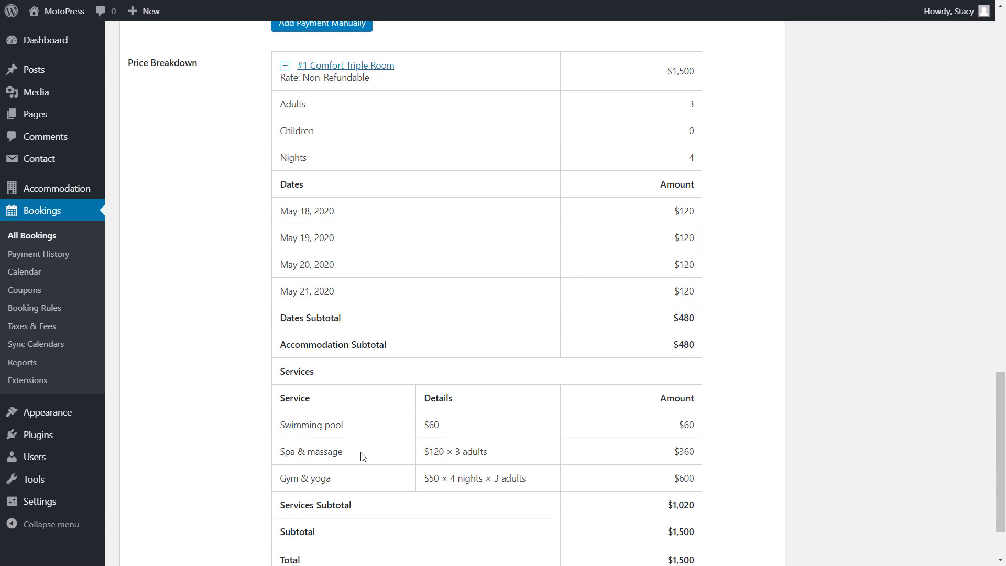
scroll(363, 457, "up", 14)
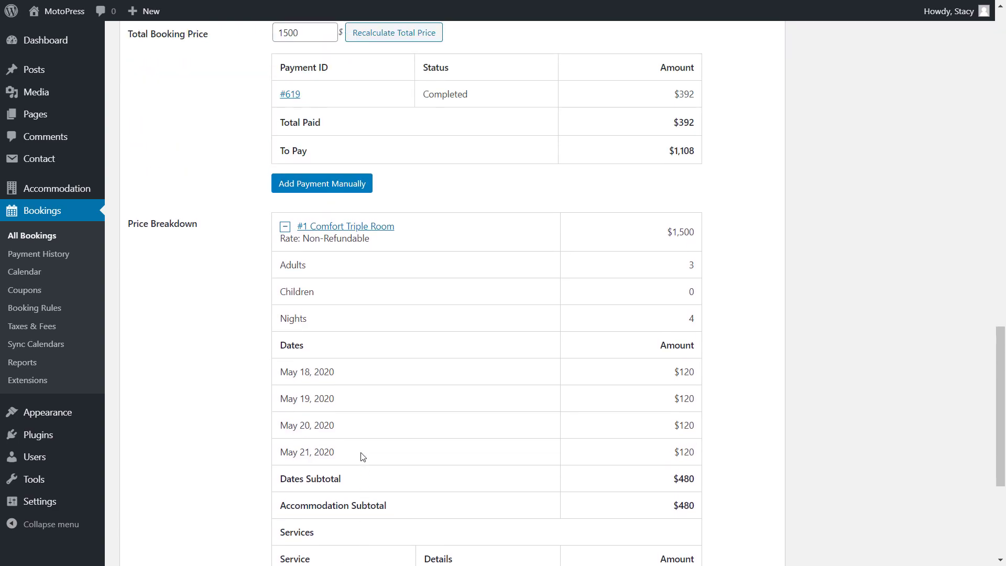
scroll(363, 456, "up", 8)
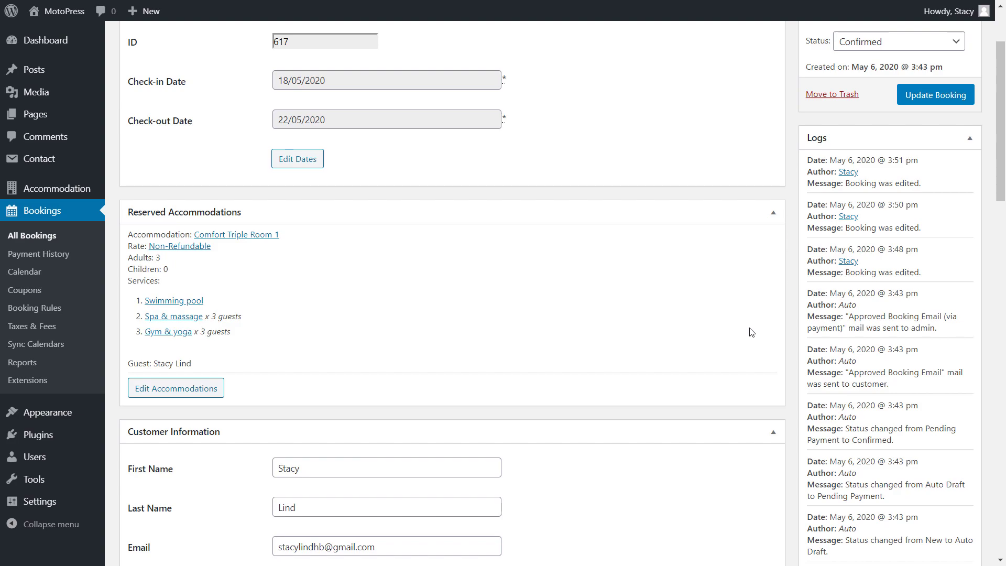
scroll(751, 332, "up", 2)
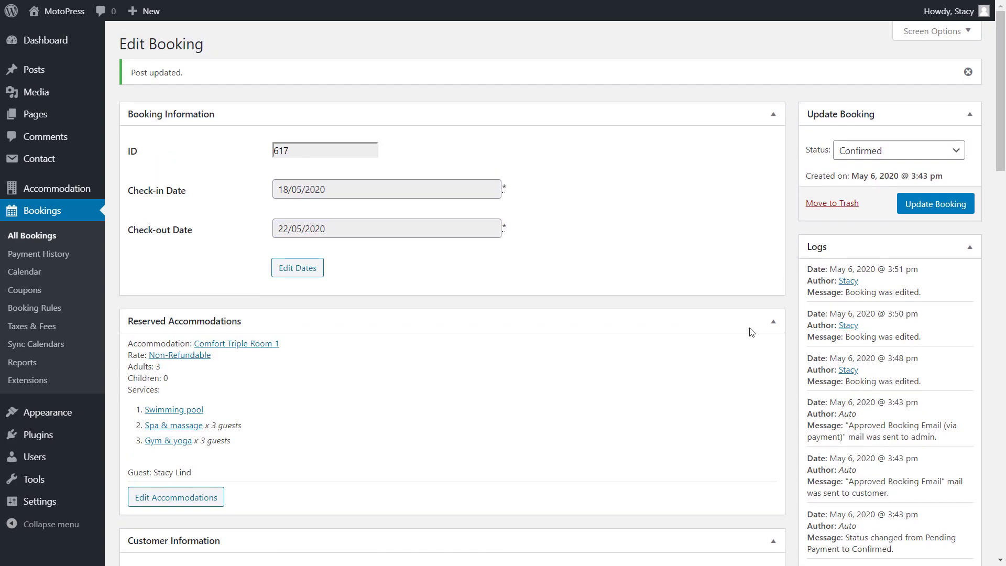